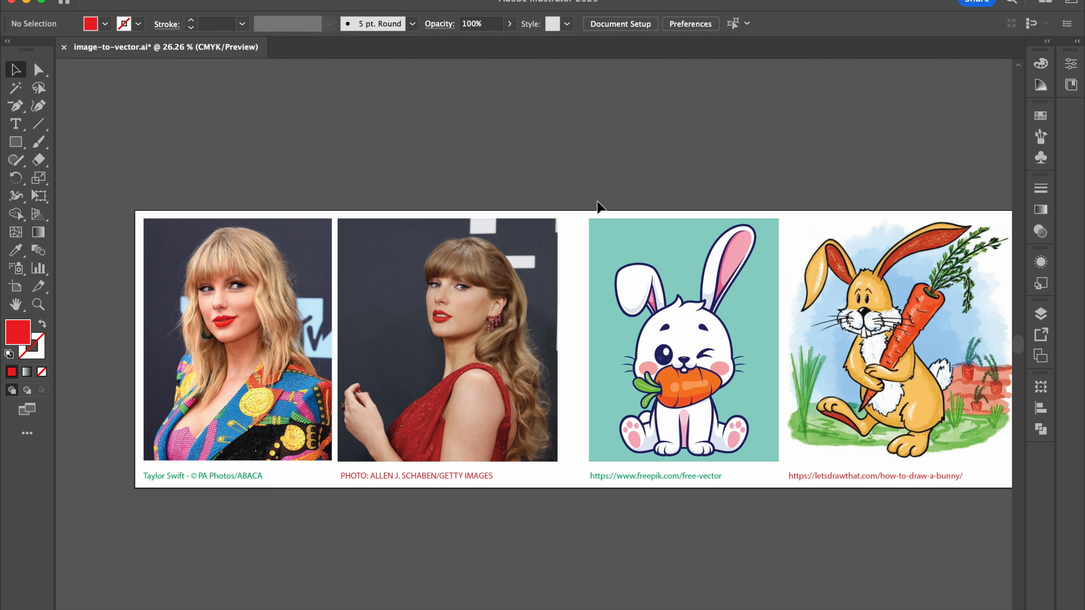
Step: Examine the source images on the artboard, comparing the image quality of the two portrait photos up close
scroll(624, 192, right, 3)
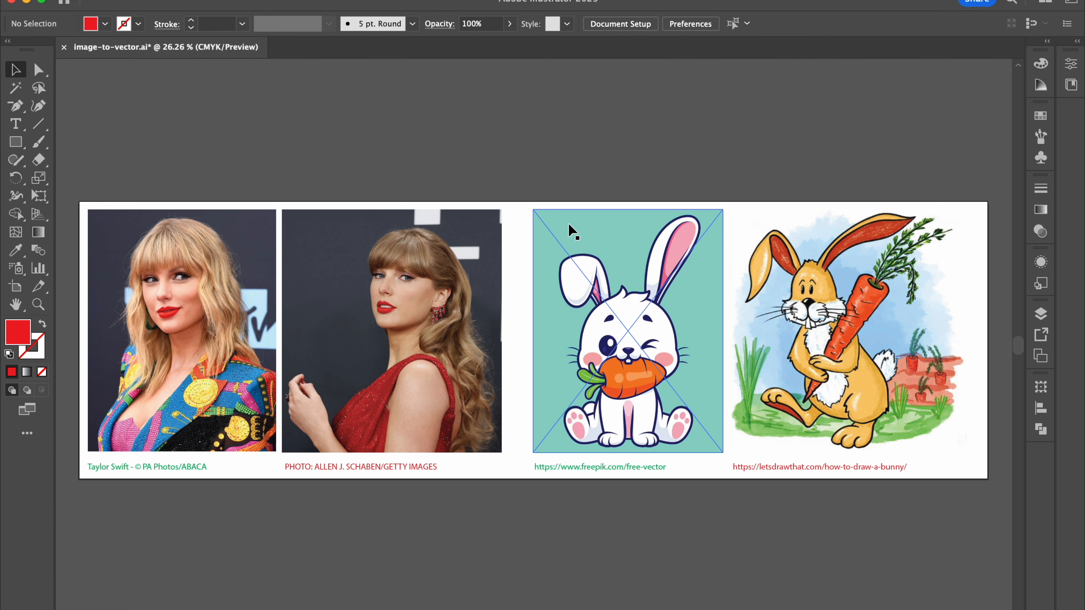
scroll(640, 239, up, 3)
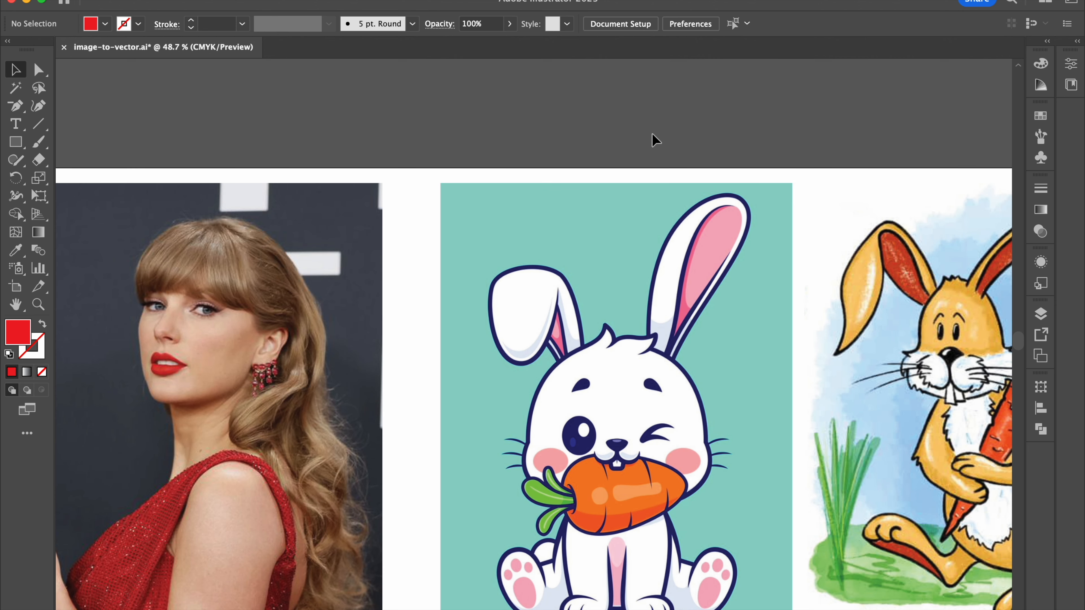
scroll(512, 165, left, 5)
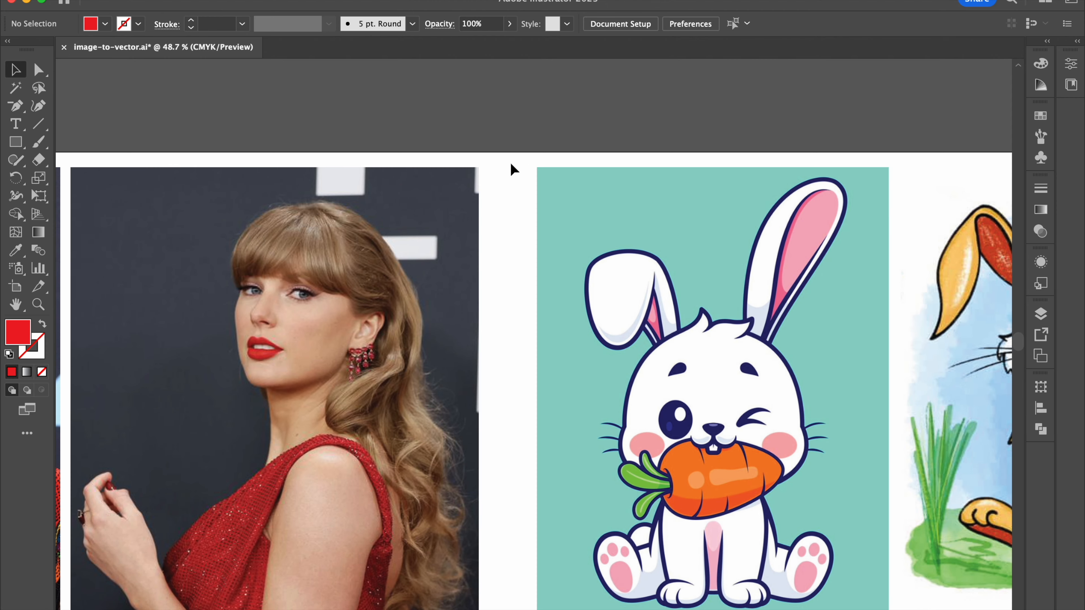
scroll(565, 125, left, 15)
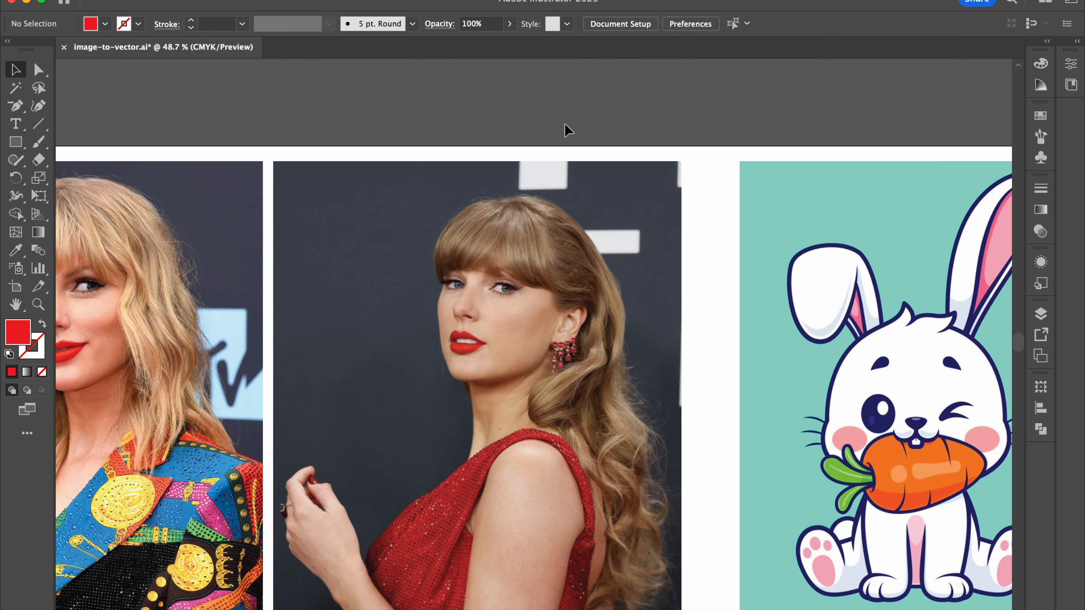
scroll(442, 111, left, 5)
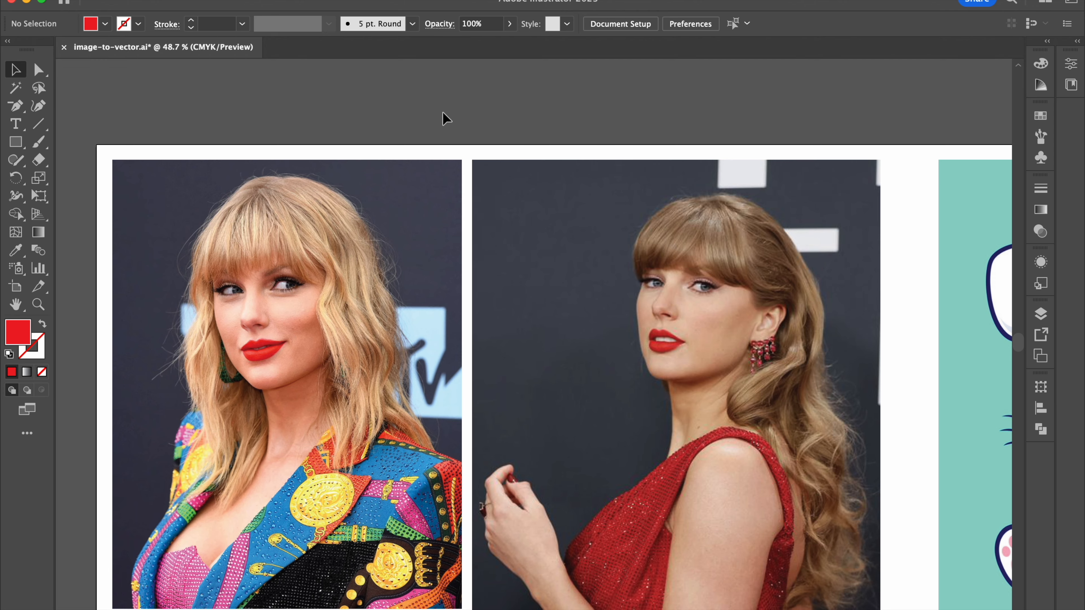
scroll(442, 112, up, 5)
scroll(443, 112, up, 3)
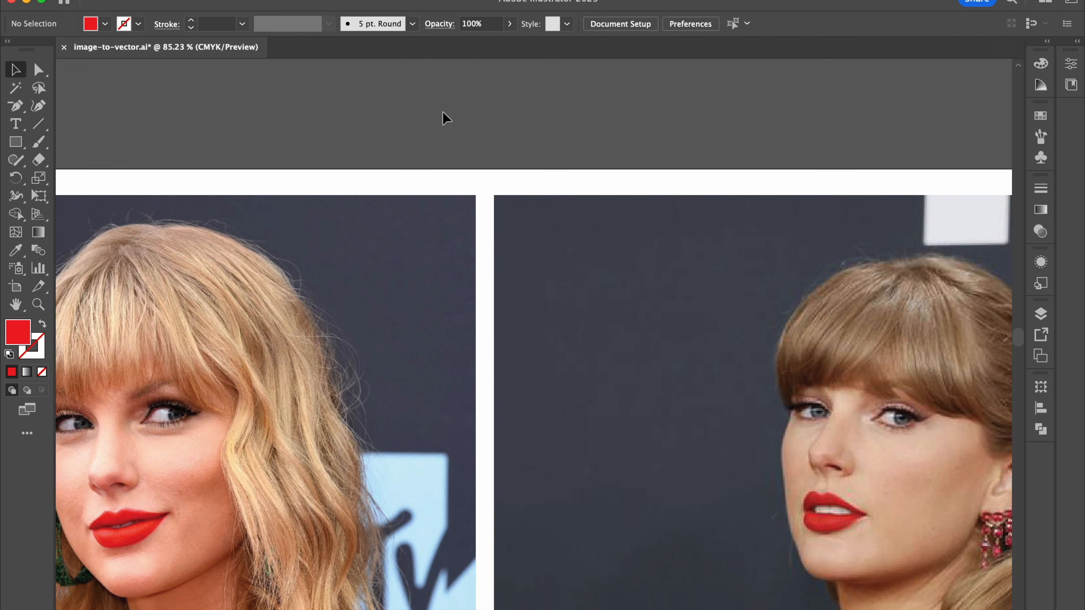
scroll(442, 112, down, 2)
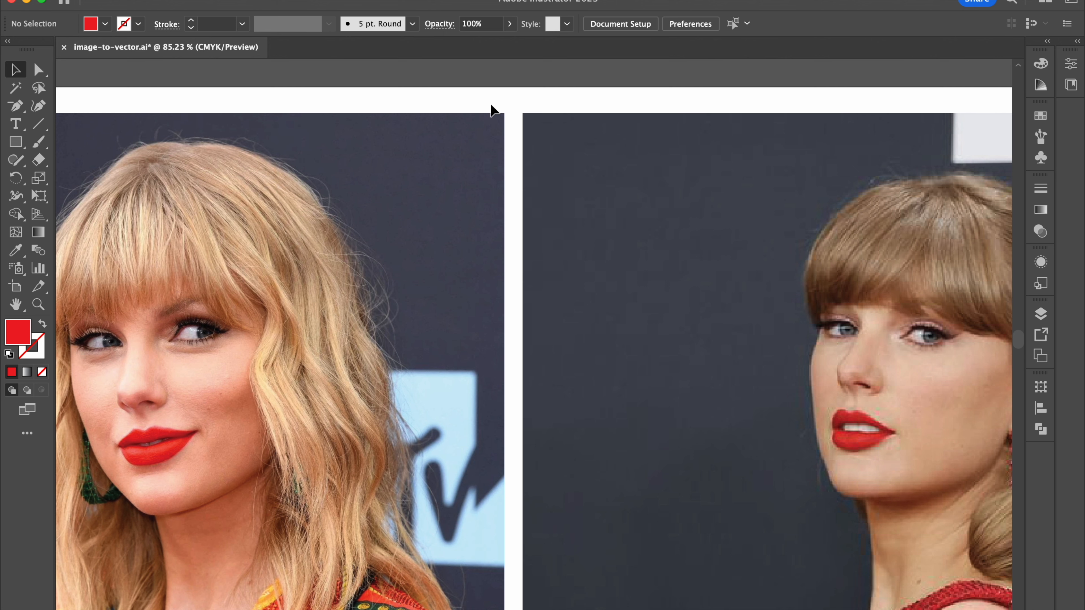
scroll(493, 105, down, 2)
scroll(493, 105, left, 2)
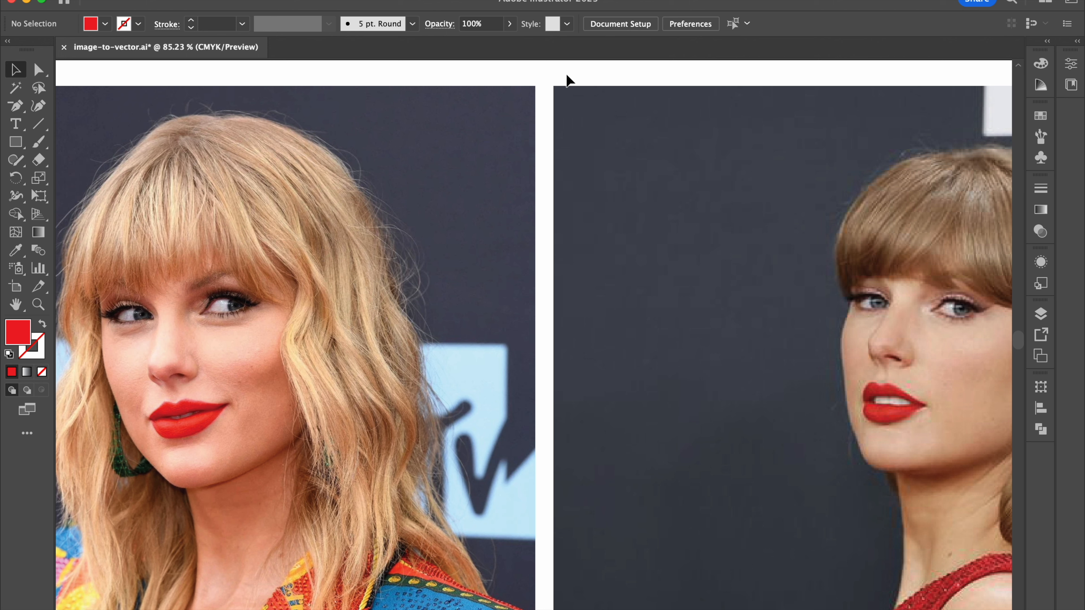
scroll(568, 79, right, 4)
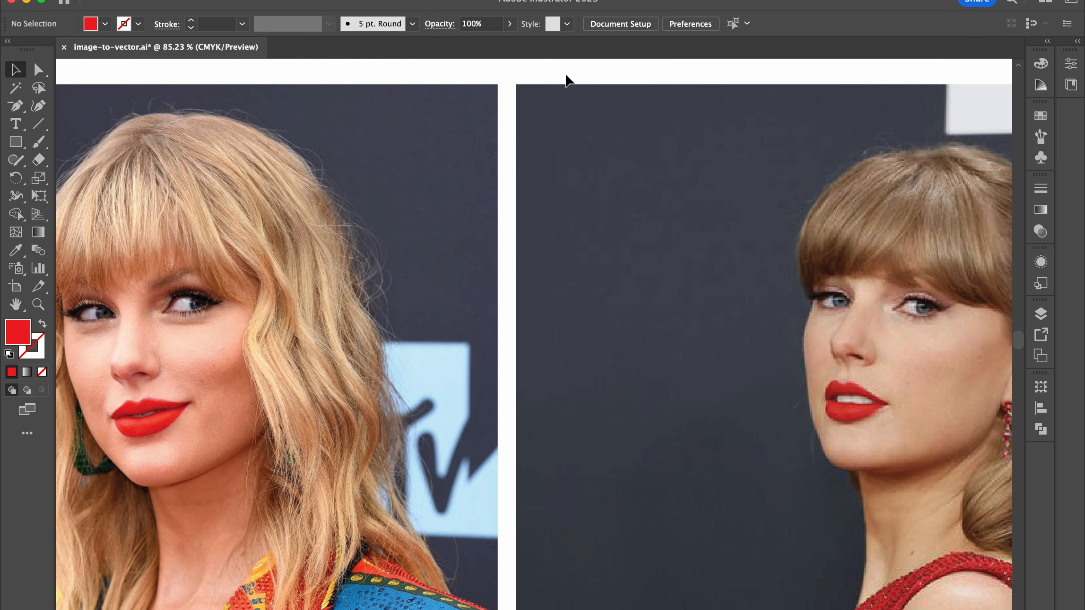
scroll(533, 80, left, 1)
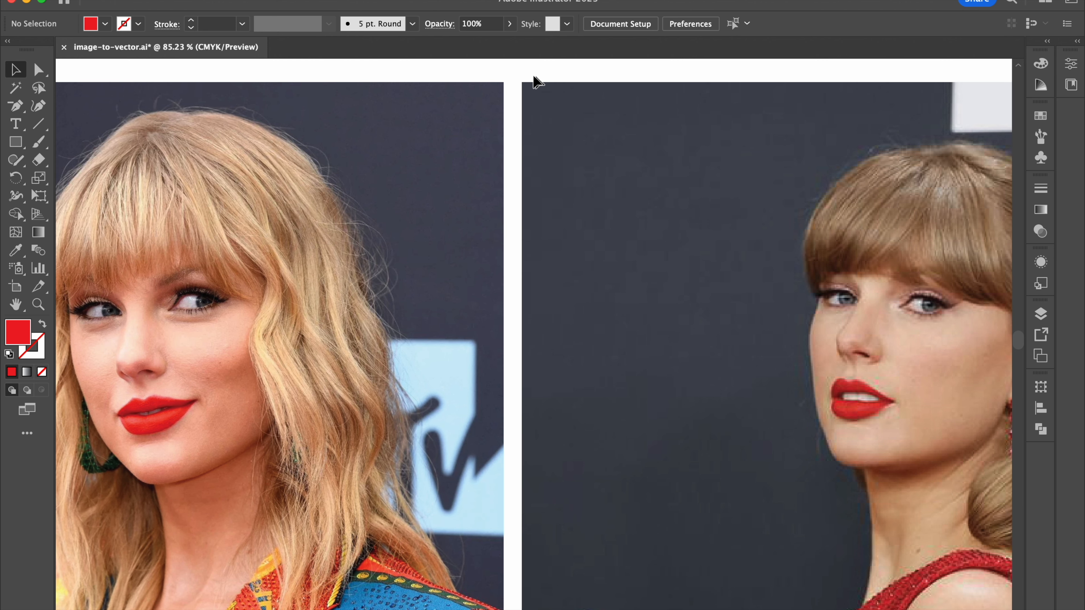
scroll(506, 70, left, 1)
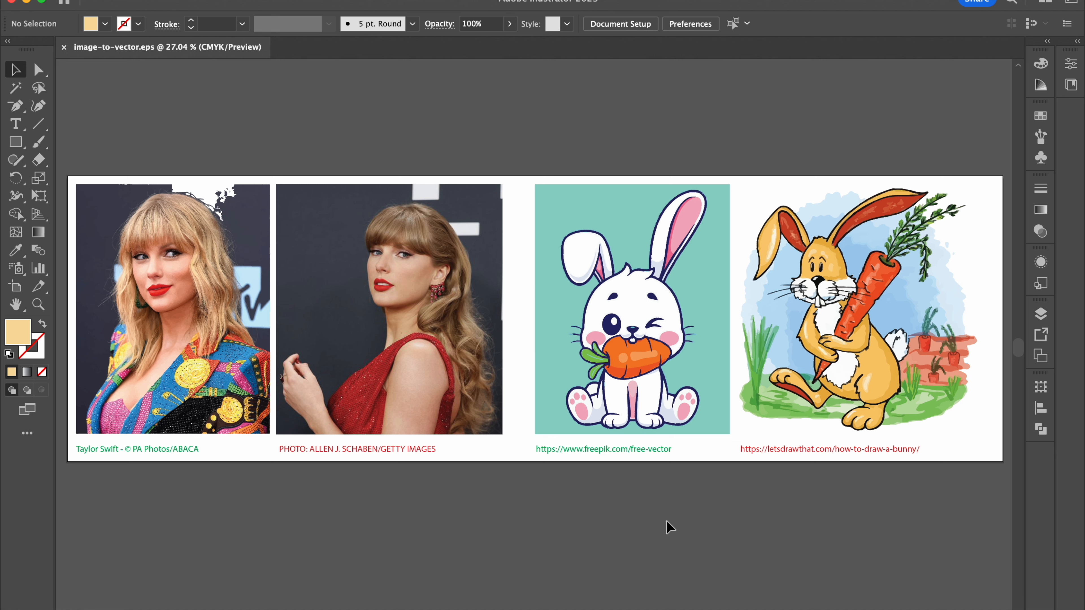
Step: Examine the vectorized portraits and bunny drawings in image-to-vector.eps
scroll(666, 520, right, 3)
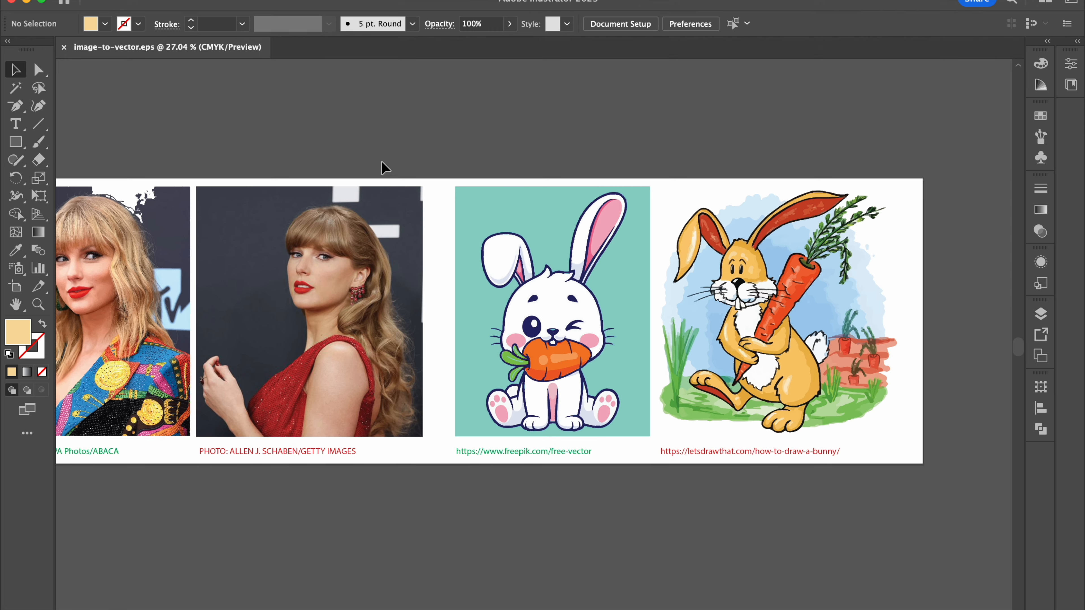
scroll(590, 227, up, 2)
scroll(589, 227, up, 1)
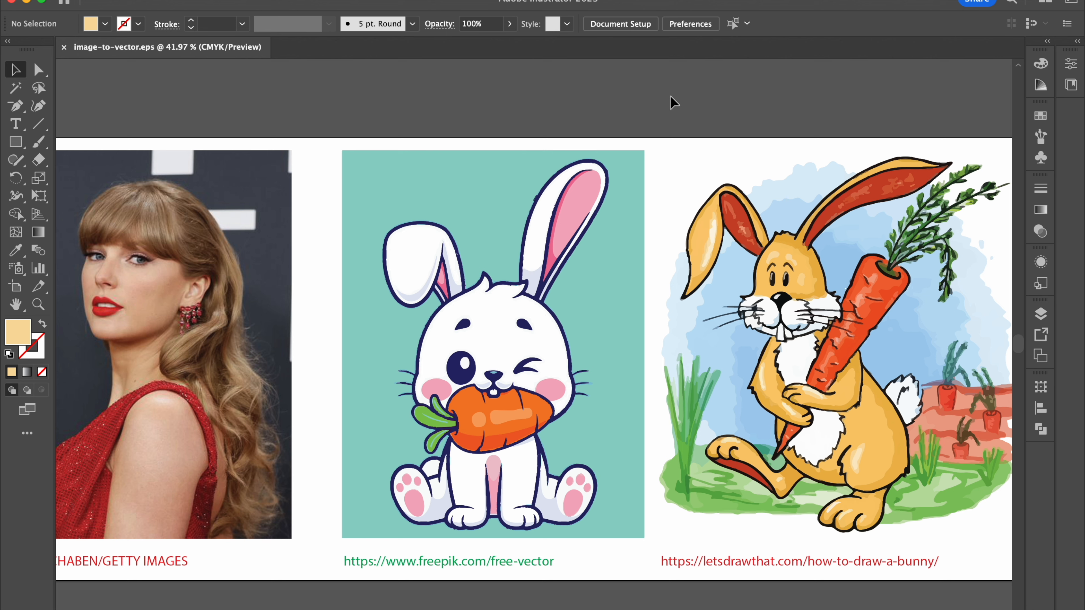
scroll(670, 95, right, 3)
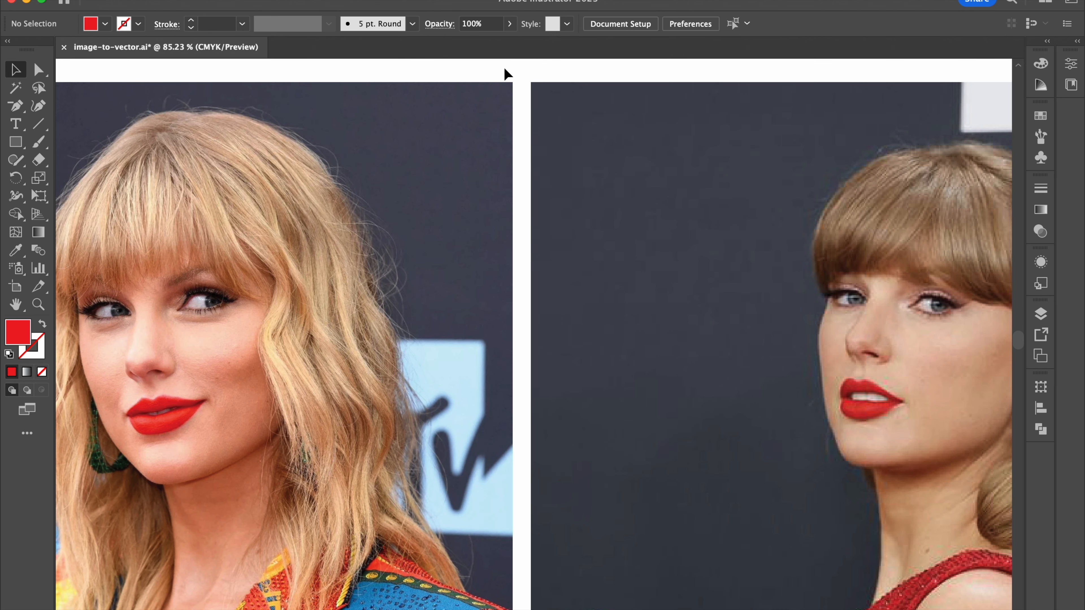
Step: Try tracing the first portrait photo in image-to-vector.ai with the Sketched Art preset, and undo the trace
scroll(472, 73, left, 3)
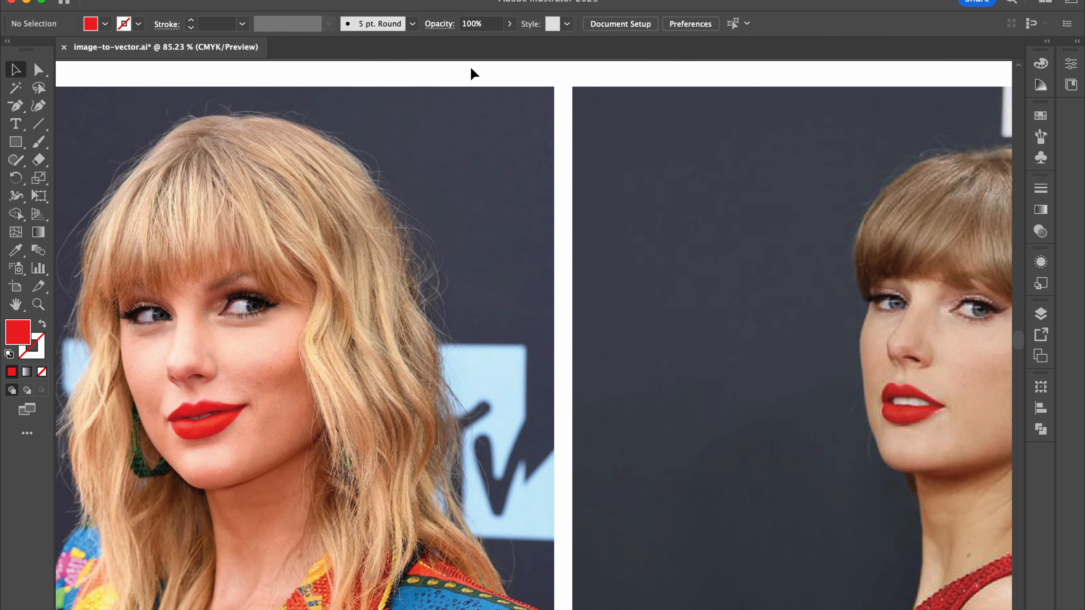
scroll(471, 67, up, 1)
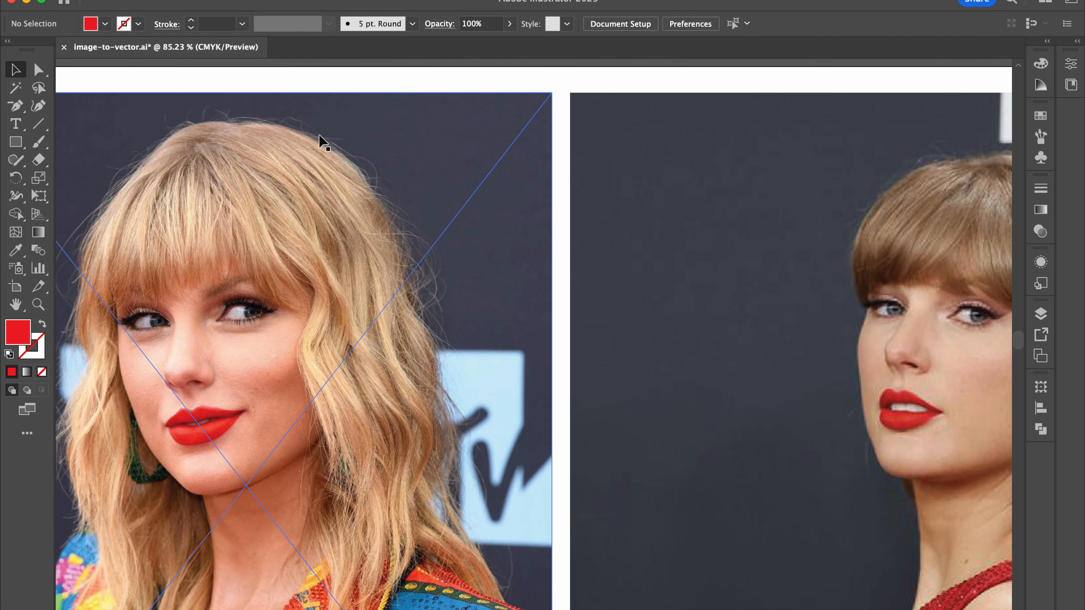
scroll(367, 128, left, 3)
click(338, 159)
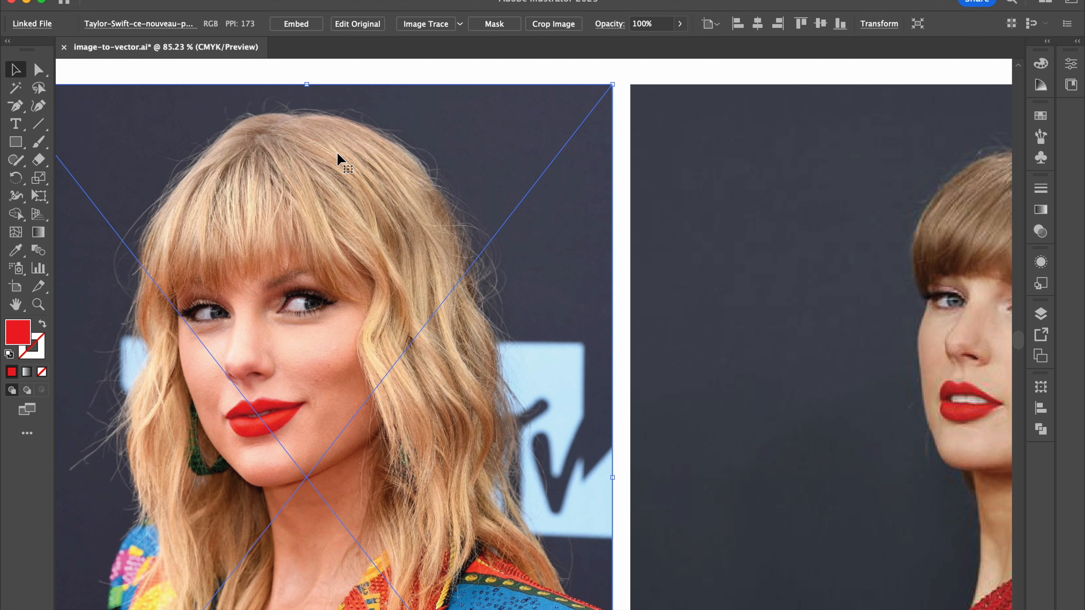
click(460, 25)
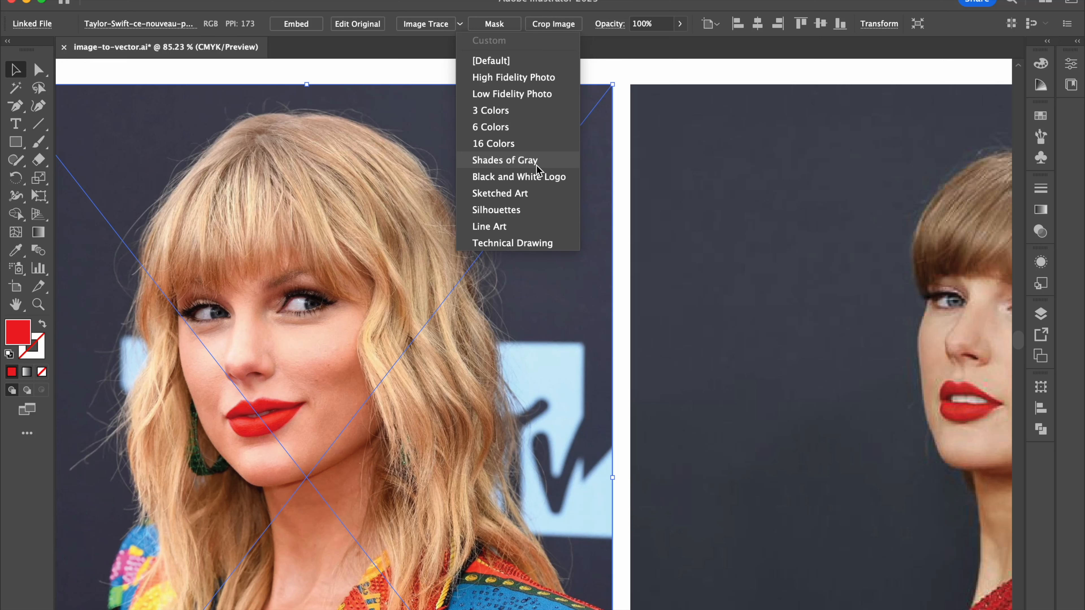
click(544, 197)
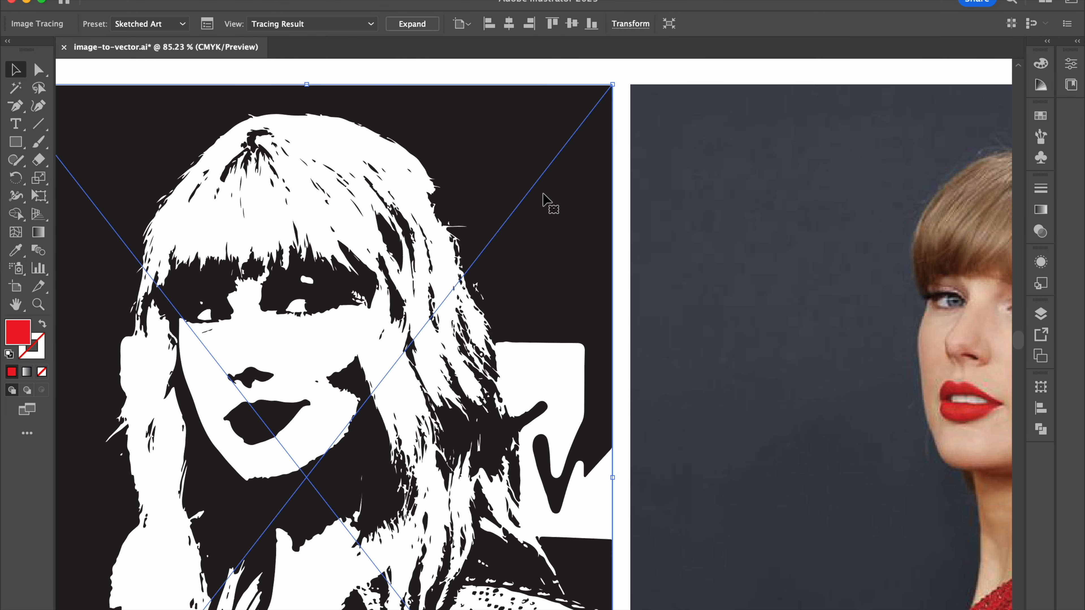
scroll(543, 193, left, 5)
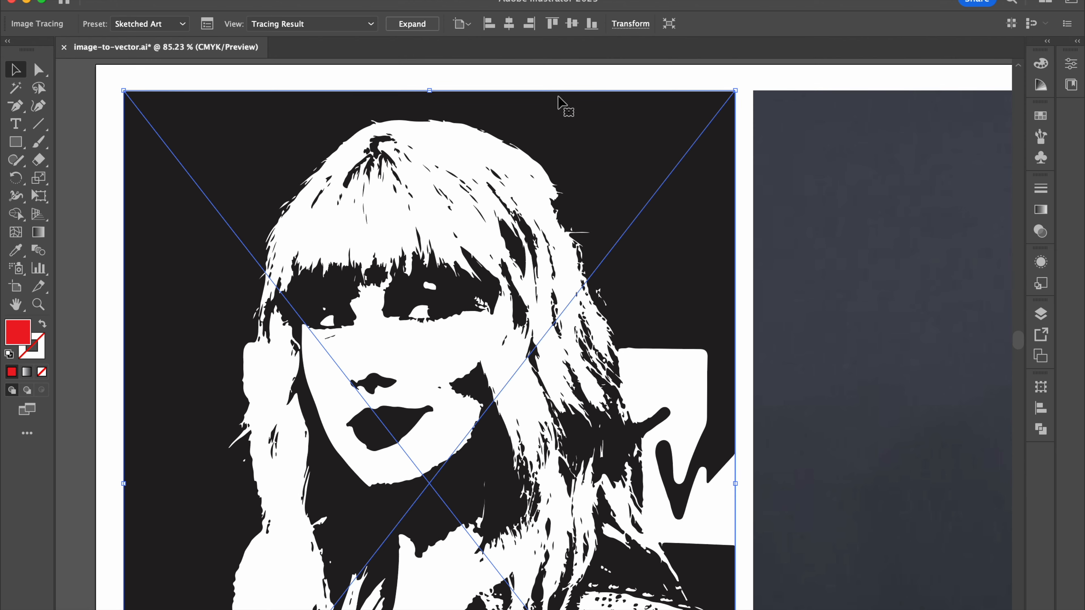
click(574, 68)
key(super+z)
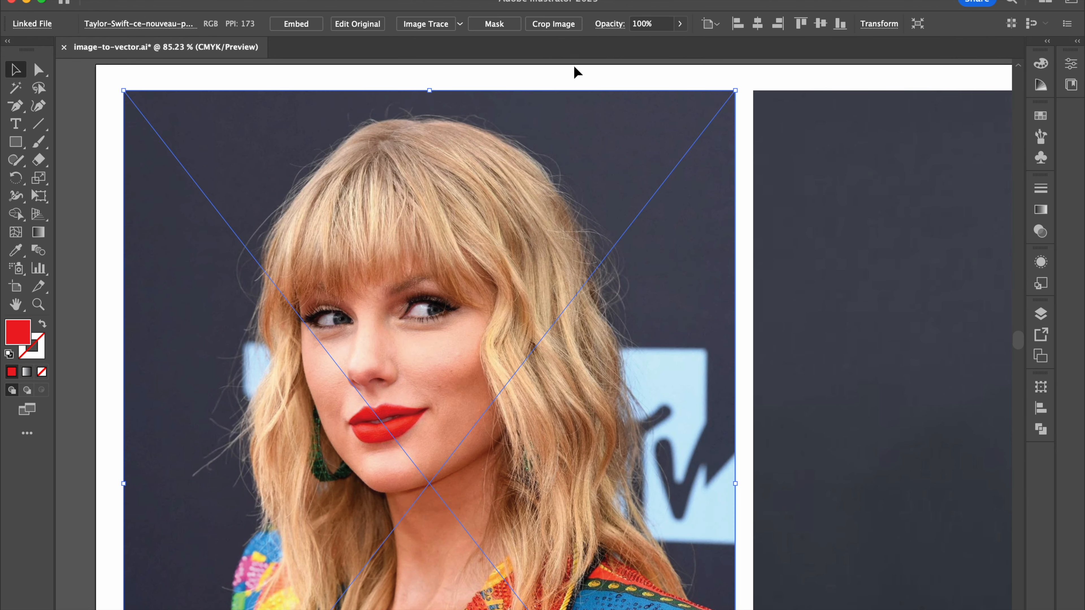
Step: Try tracing the selected portrait photo with the 3 Colors preset, and undo the trace
click(460, 25)
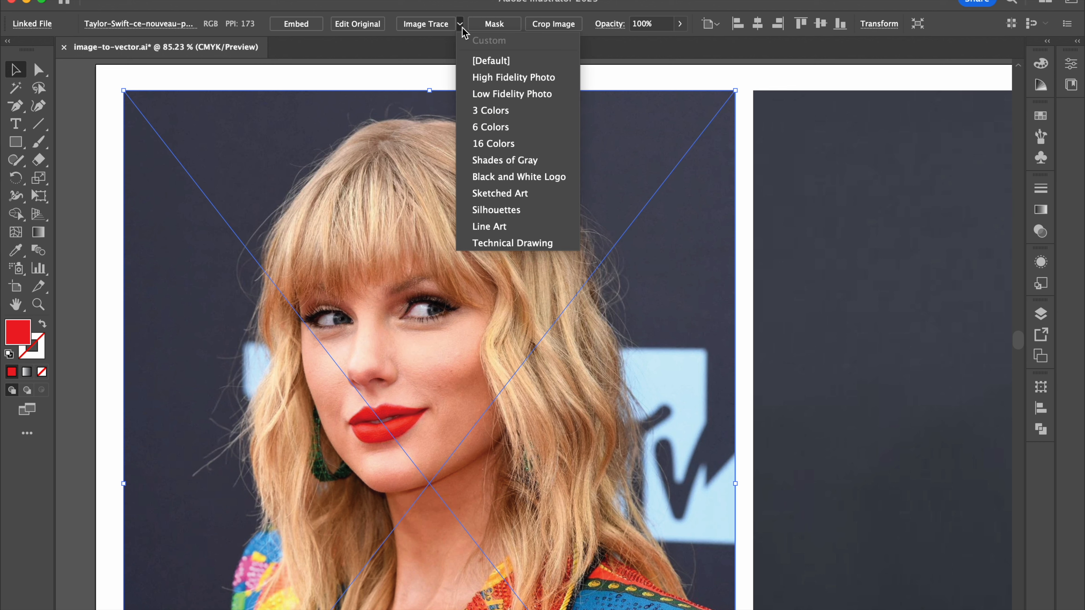
click(488, 111)
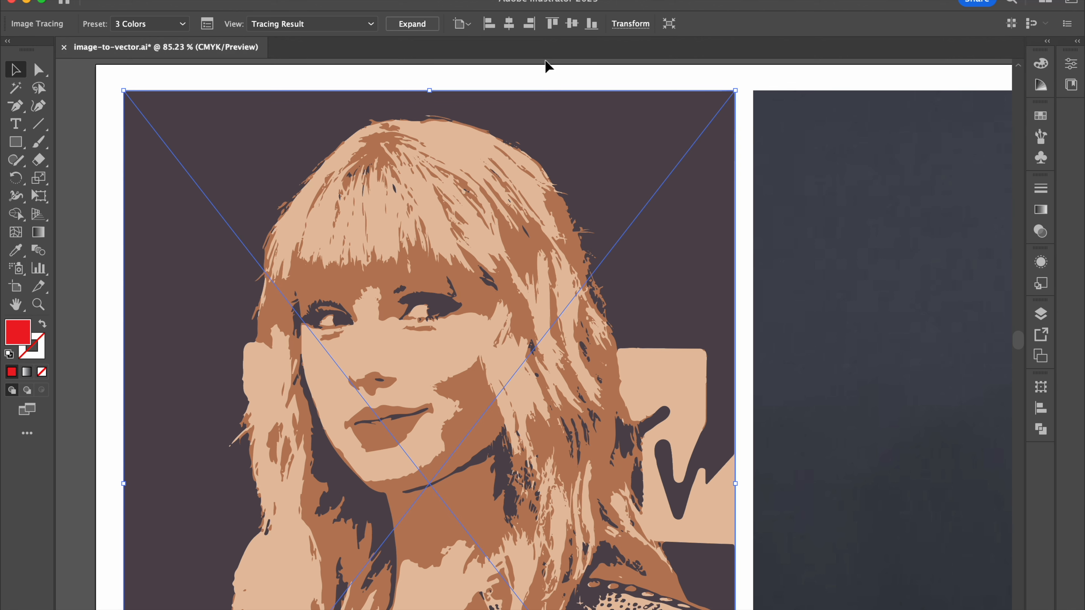
key(super+z)
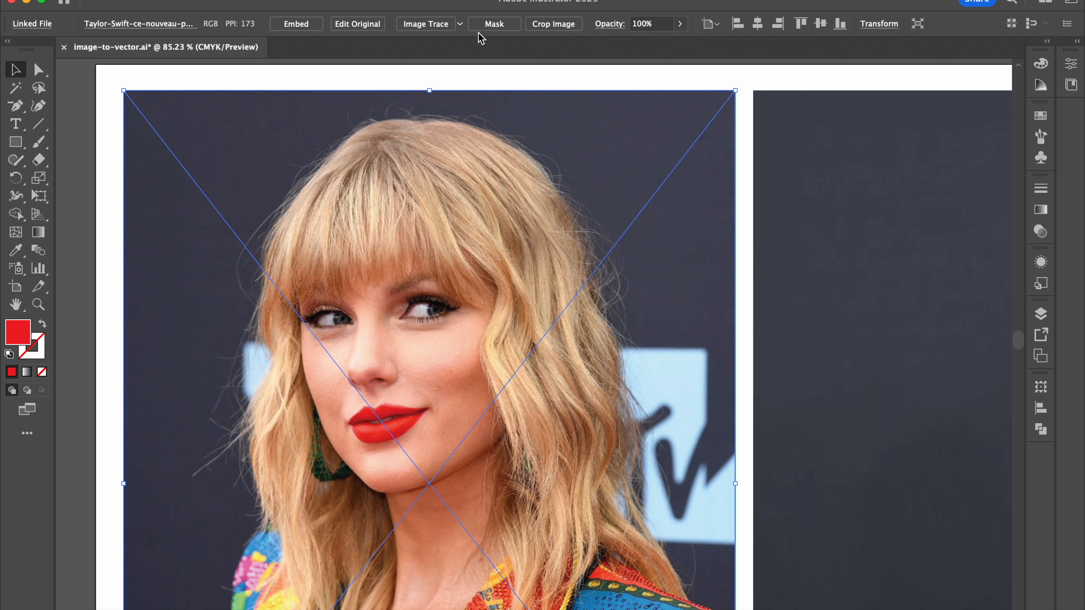
Step: Try the High Fidelity Photo tracing preset on the whole portrait photo and inspect the face up close
click(461, 24)
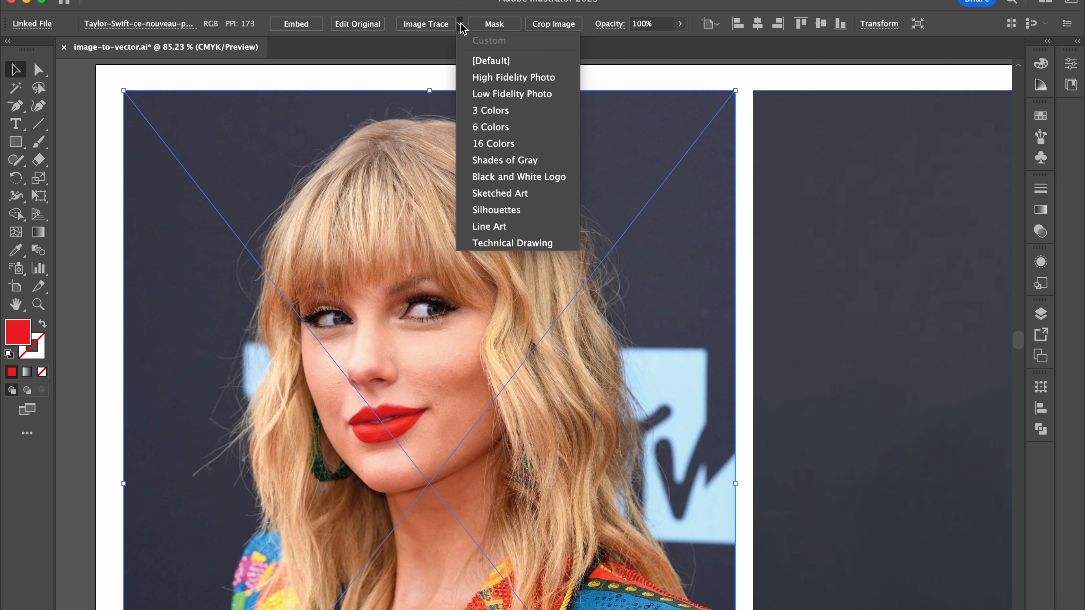
click(512, 81)
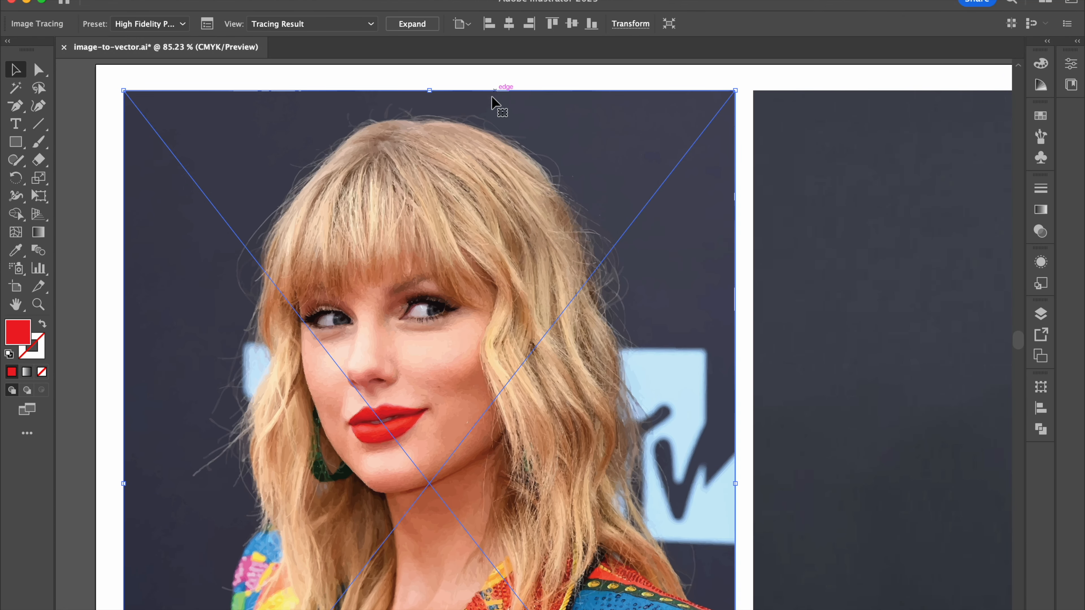
scroll(356, 306, up, 10)
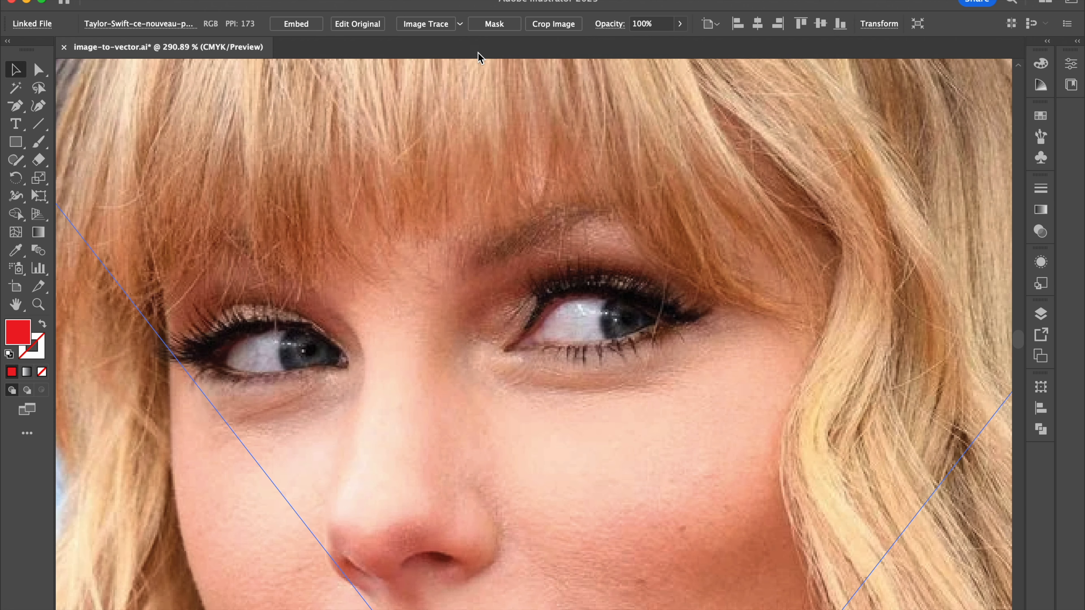
Step: Image Trace the first portrait photo with the High Fidelity Photo preset and check the traced detail
click(460, 24)
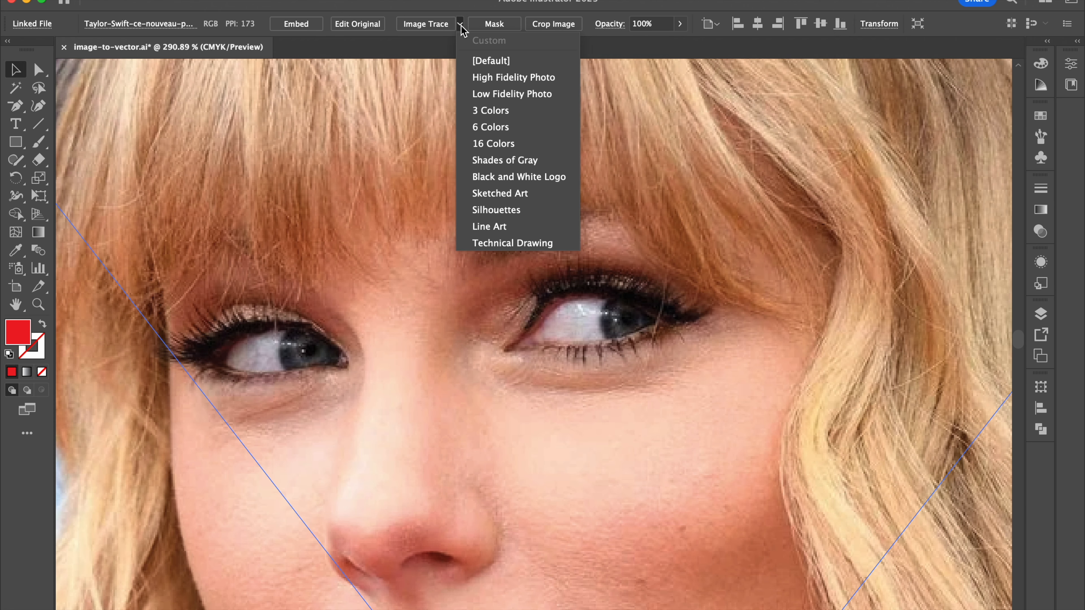
click(495, 77)
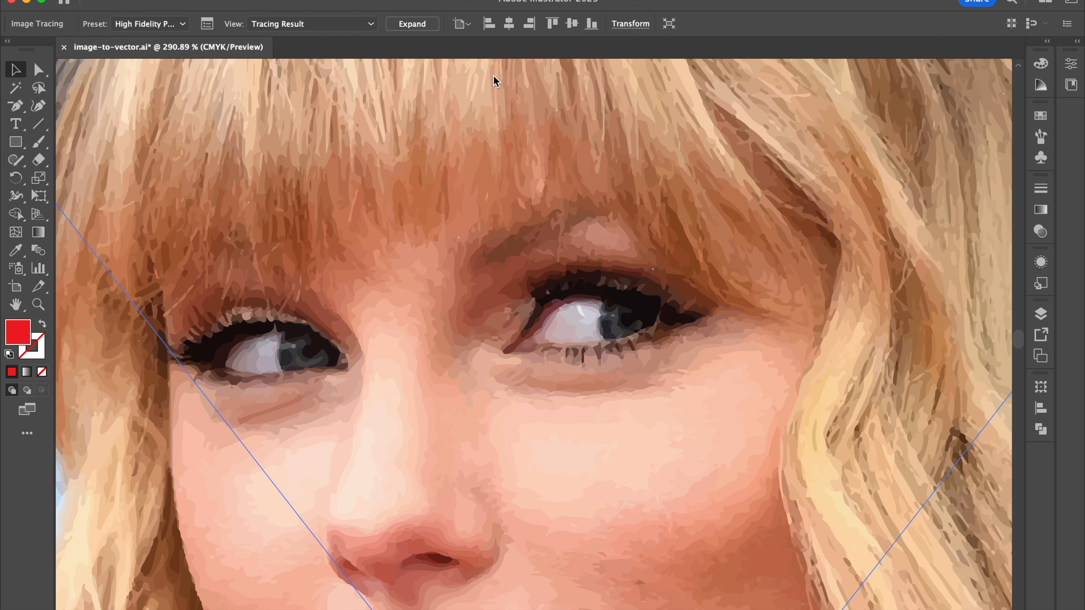
scroll(411, 262, down, 3)
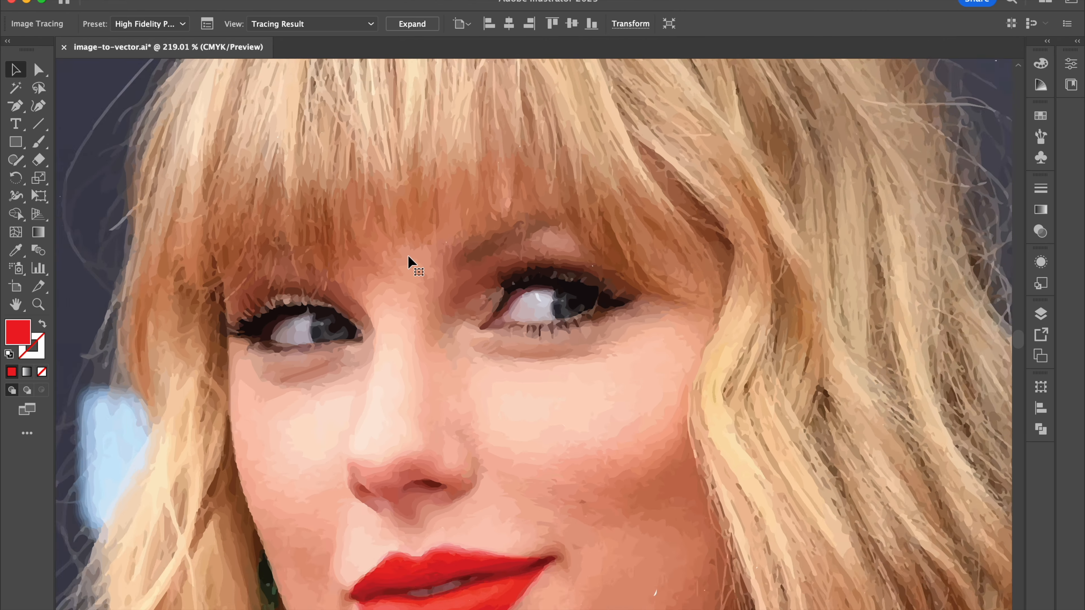
scroll(409, 257, down, 3)
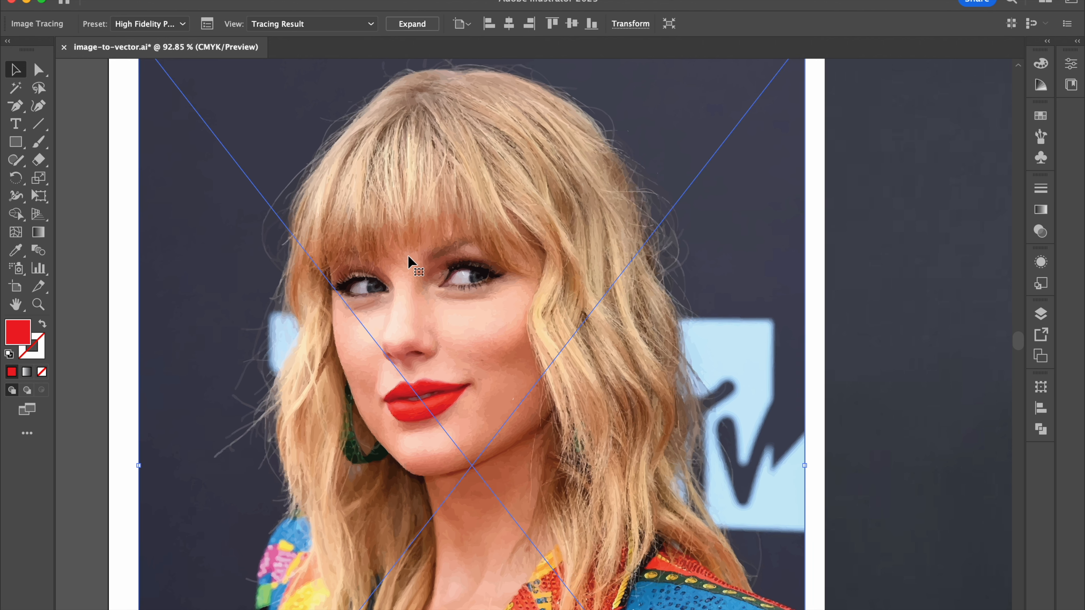
scroll(412, 261, up, 2)
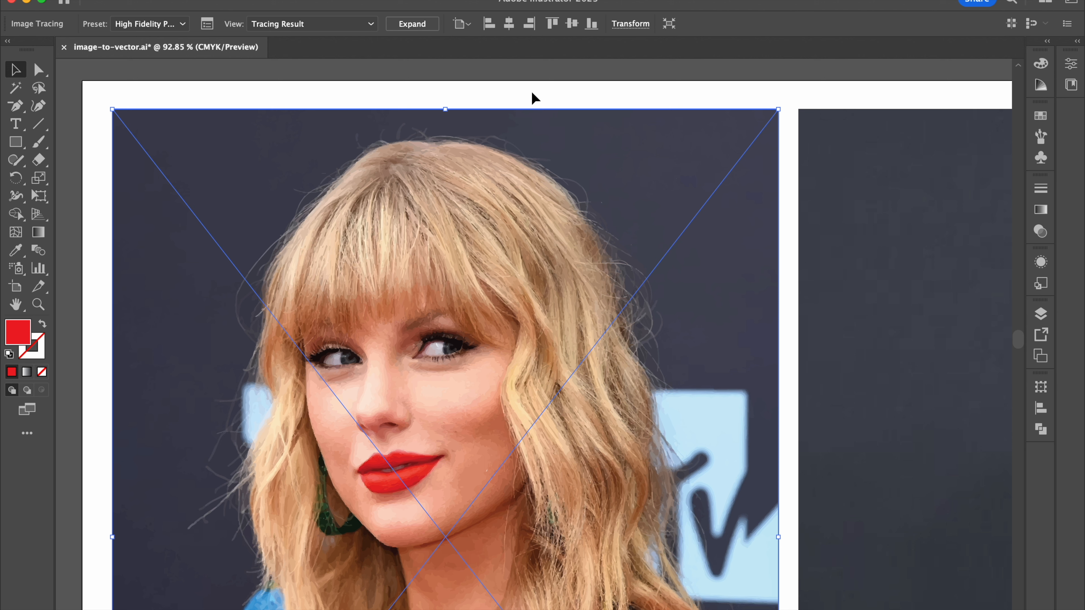
Step: Expand the traced portrait into vector paths, deselect it and inspect the shapes around the eyes
click(525, 90)
click(460, 140)
click(423, 26)
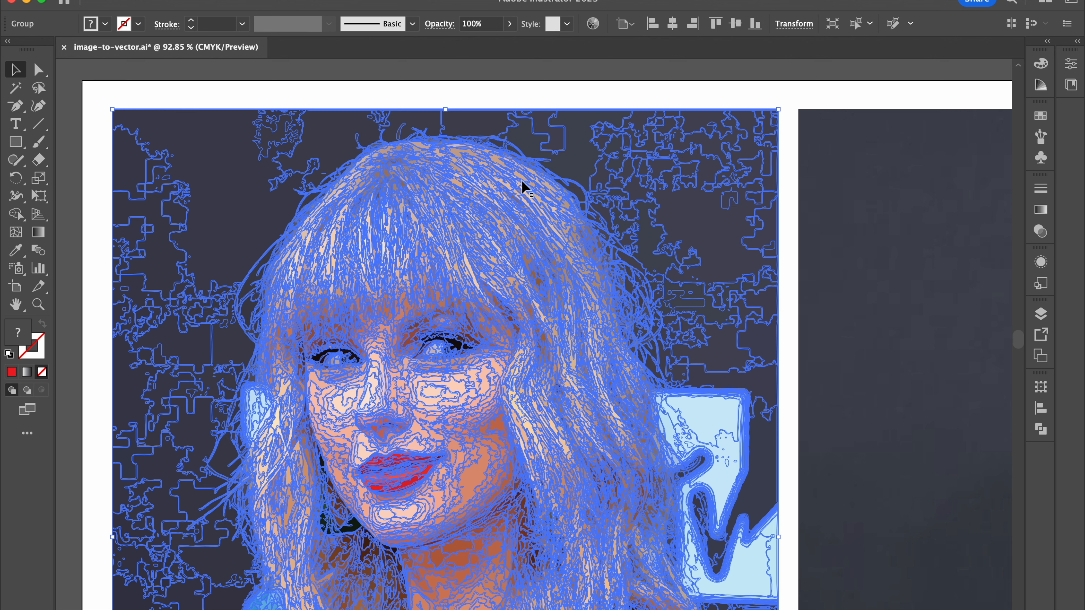
click(584, 93)
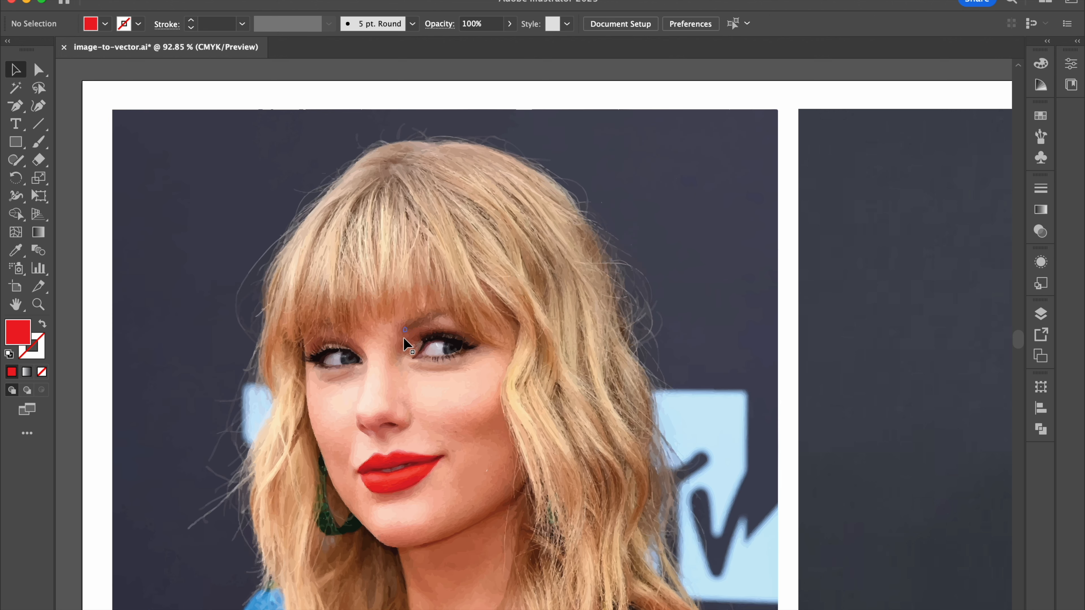
scroll(405, 331, up, 8)
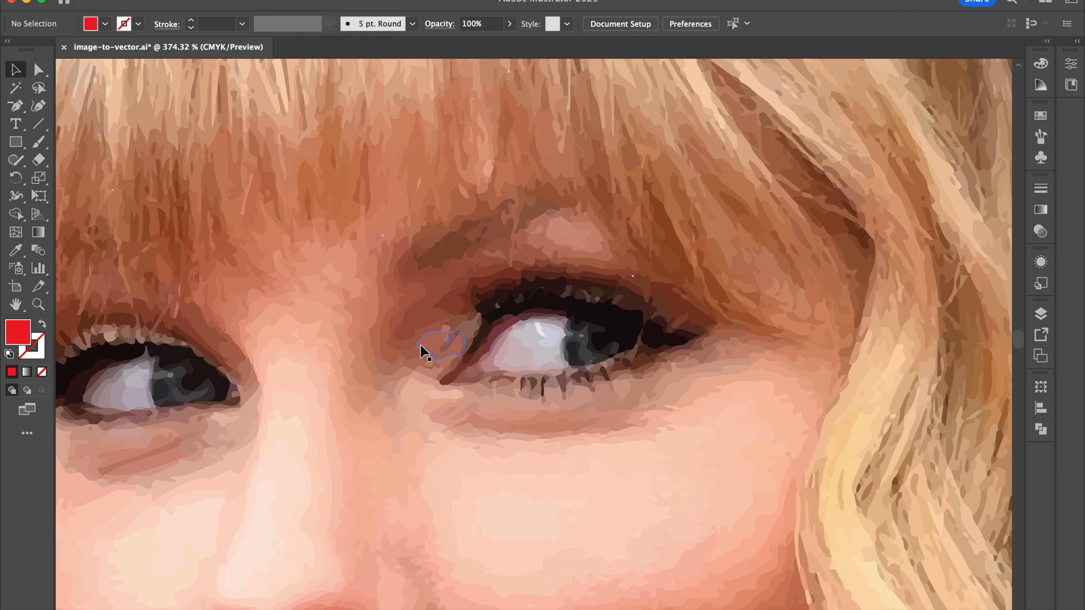
Step: Ungroup the expanded traced portrait and select a single dark background shape above the hair
scroll(433, 344, down, 10)
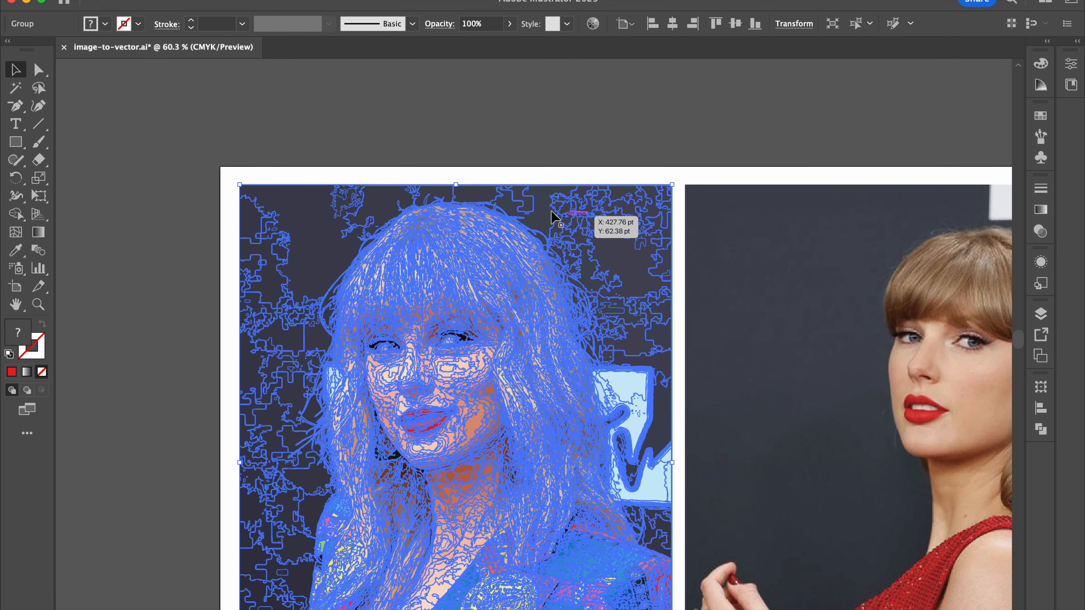
click(548, 169)
click(533, 199)
click(518, 207)
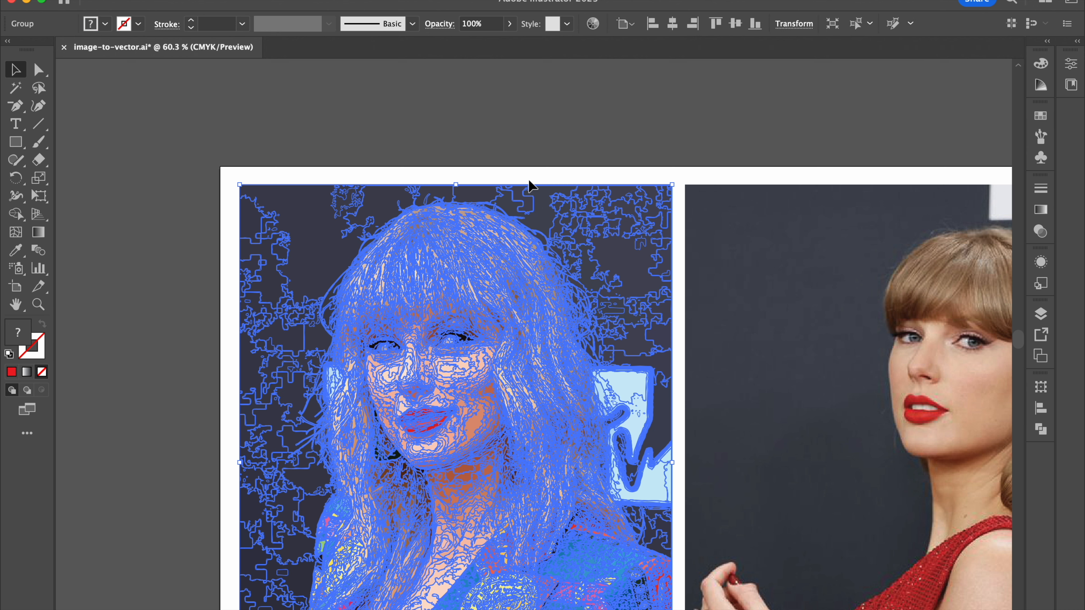
key(super+shift+g)
click(518, 173)
click(518, 201)
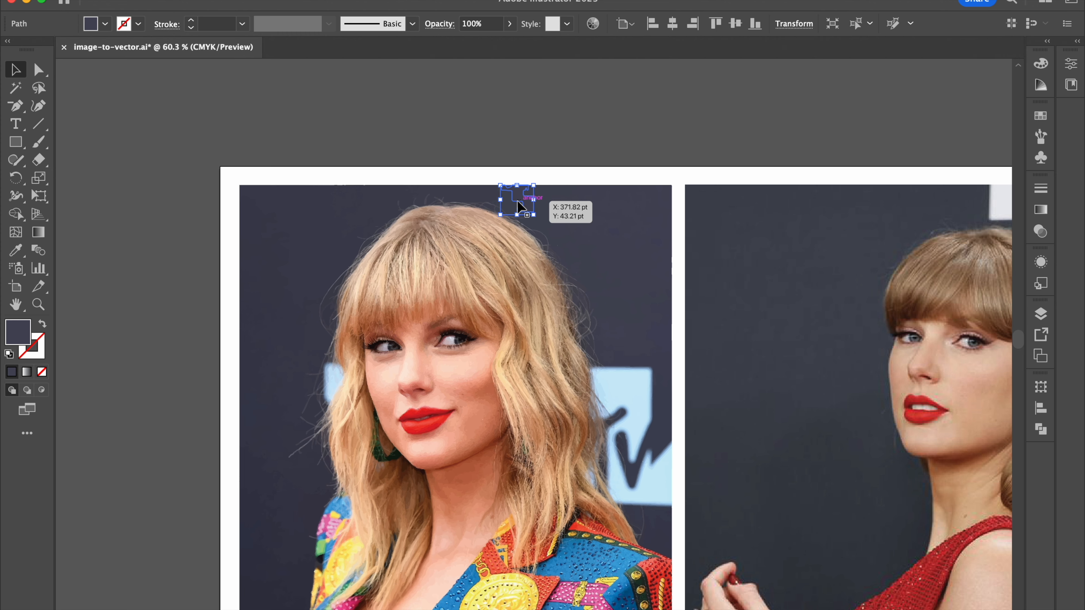
Step: Select the band of dark background shapes along the upper edge above the hair and delete them
scroll(392, 282, up, 5)
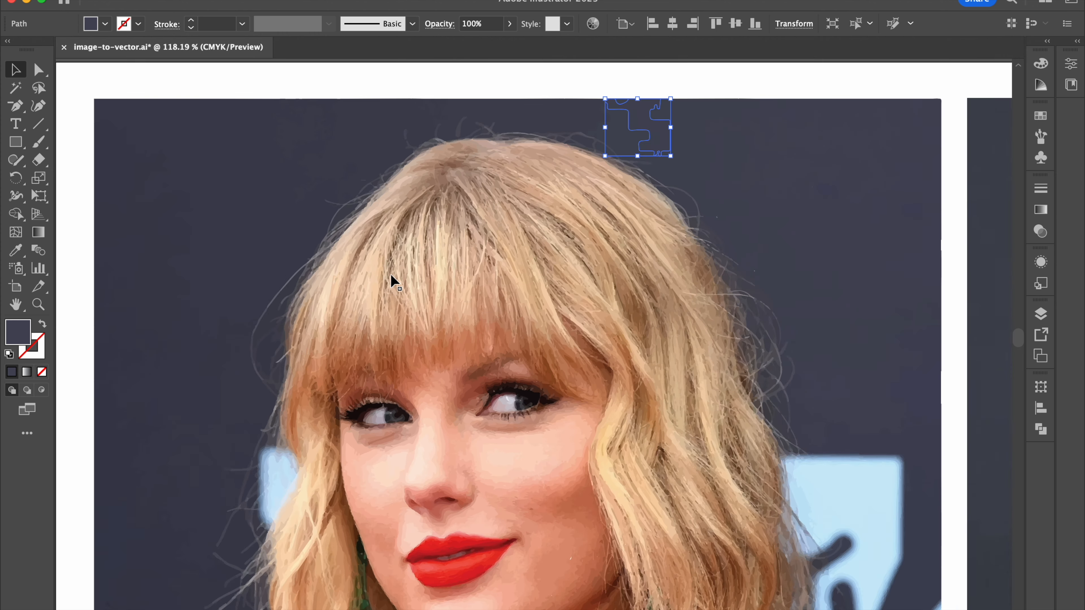
scroll(392, 282, down, 3)
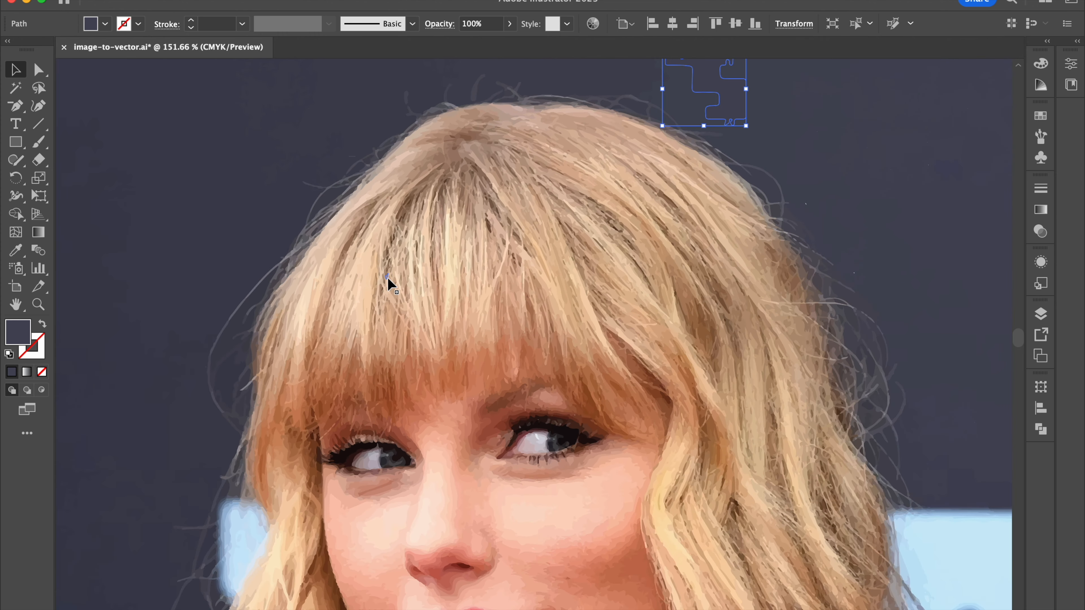
scroll(663, 134, up, 2)
scroll(663, 135, right, 3)
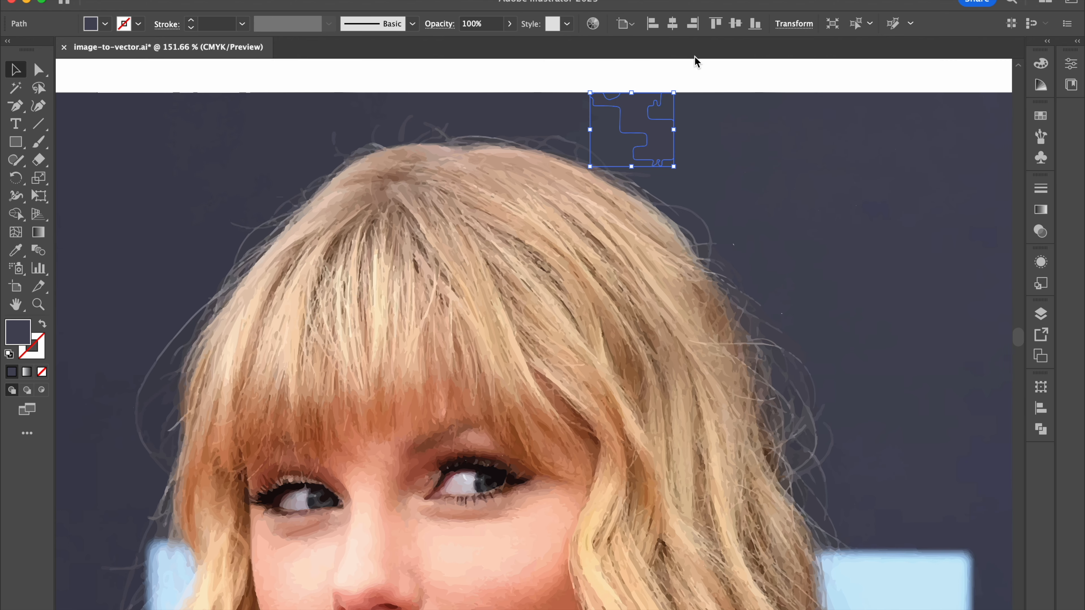
click(615, 78)
drag(506, 84, 774, 124)
key(Delete)
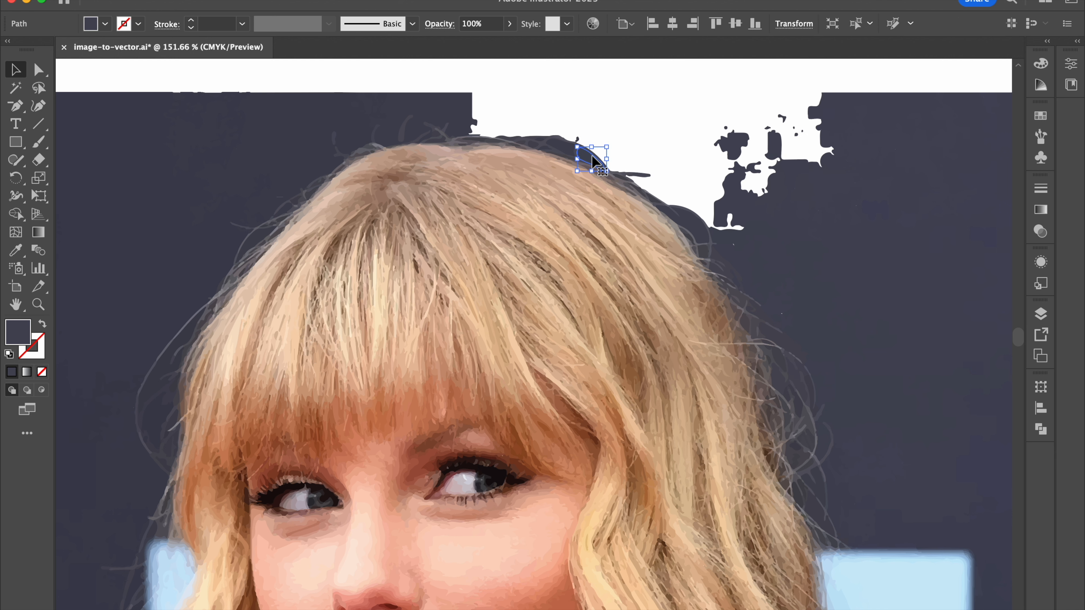
Step: Delete several leftover dark background shapes one by one along the outline of the hair
click(558, 146)
key(Delete)
click(560, 148)
key(Delete)
click(538, 141)
key(Delete)
click(702, 234)
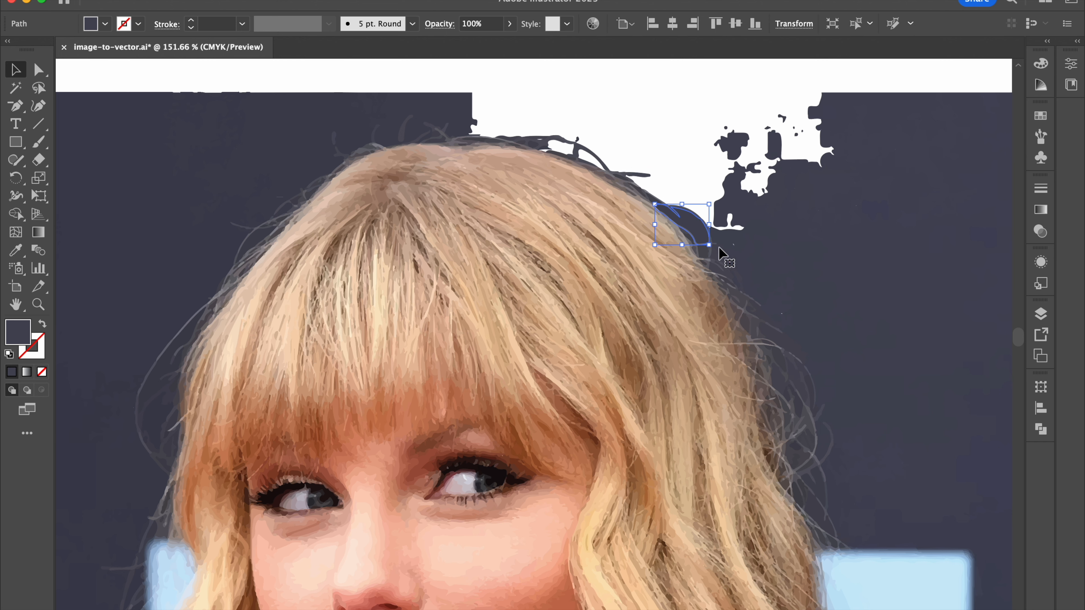
key(Delete)
click(751, 252)
key(Delete)
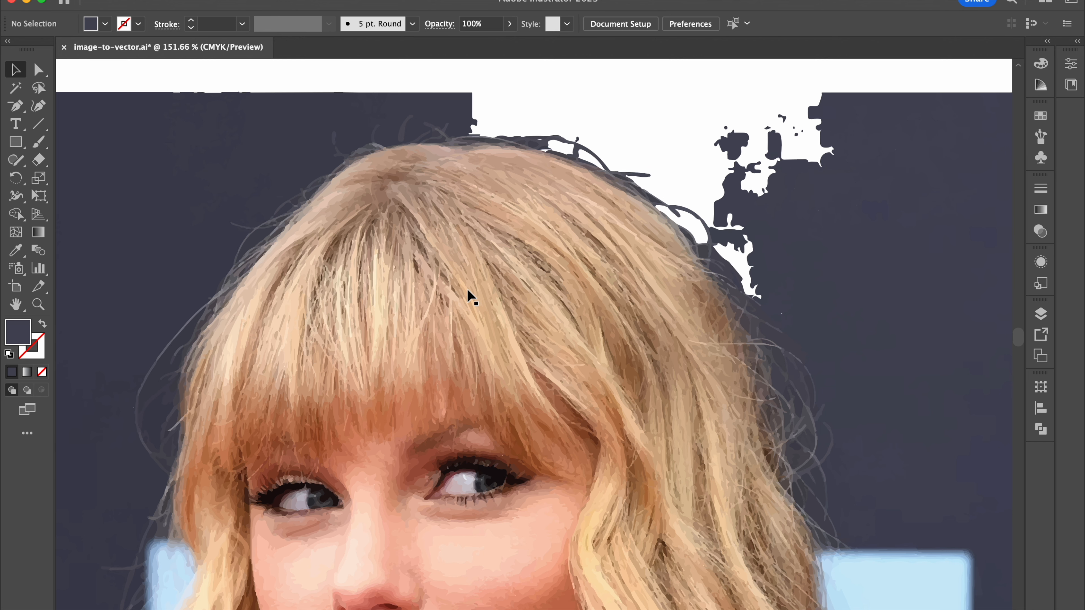
Step: Try tracing the second portrait photo, with the red dress, using the High Fidelity Photo preset, and undo the trace
scroll(467, 296, down, 3)
scroll(465, 288, down, 2)
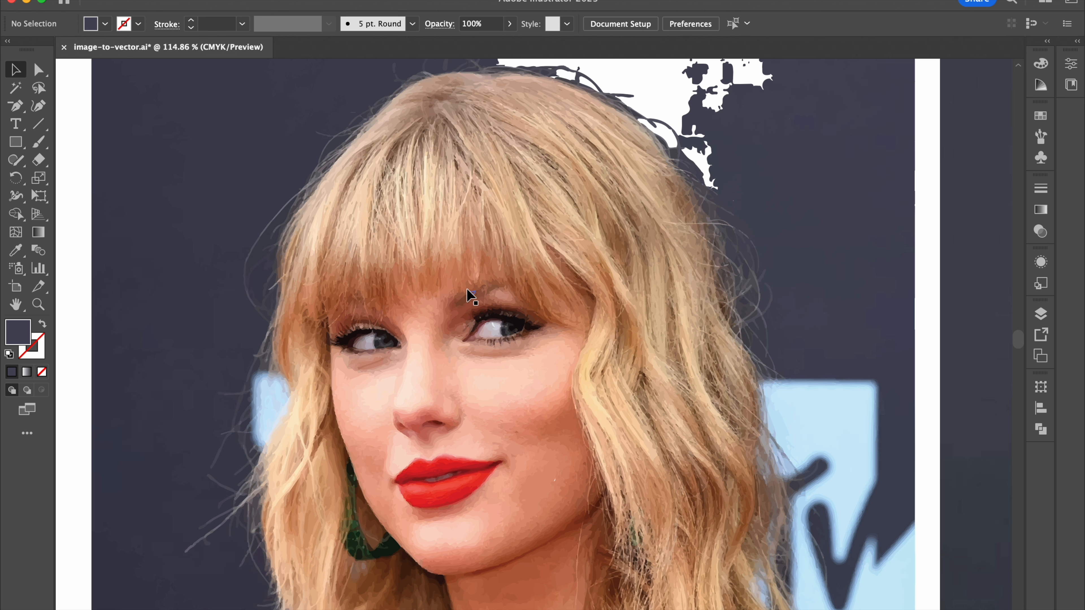
scroll(467, 289, right, 20)
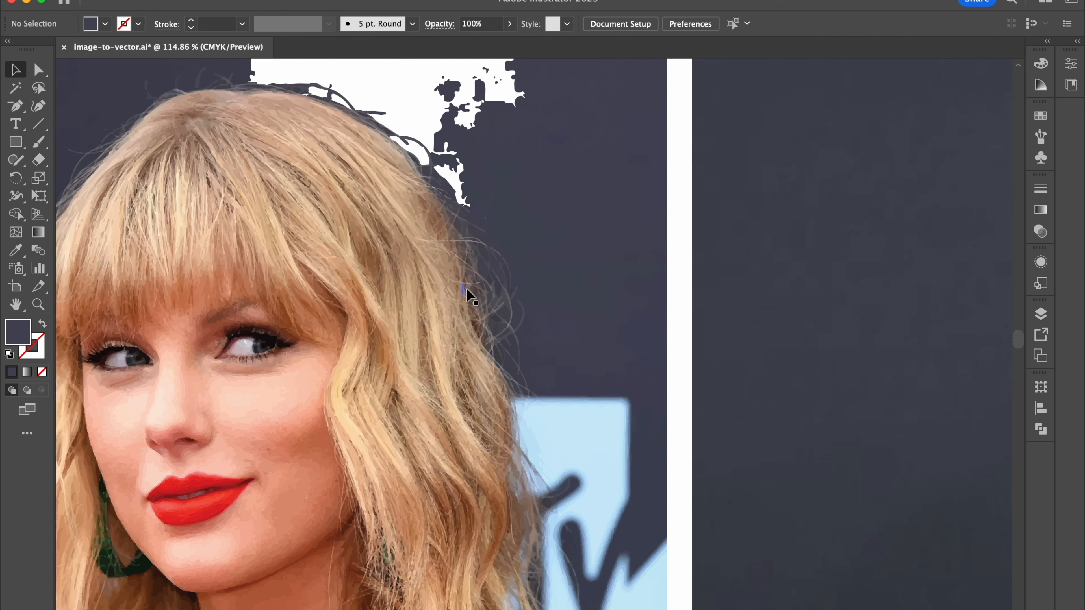
scroll(466, 289, right, 10)
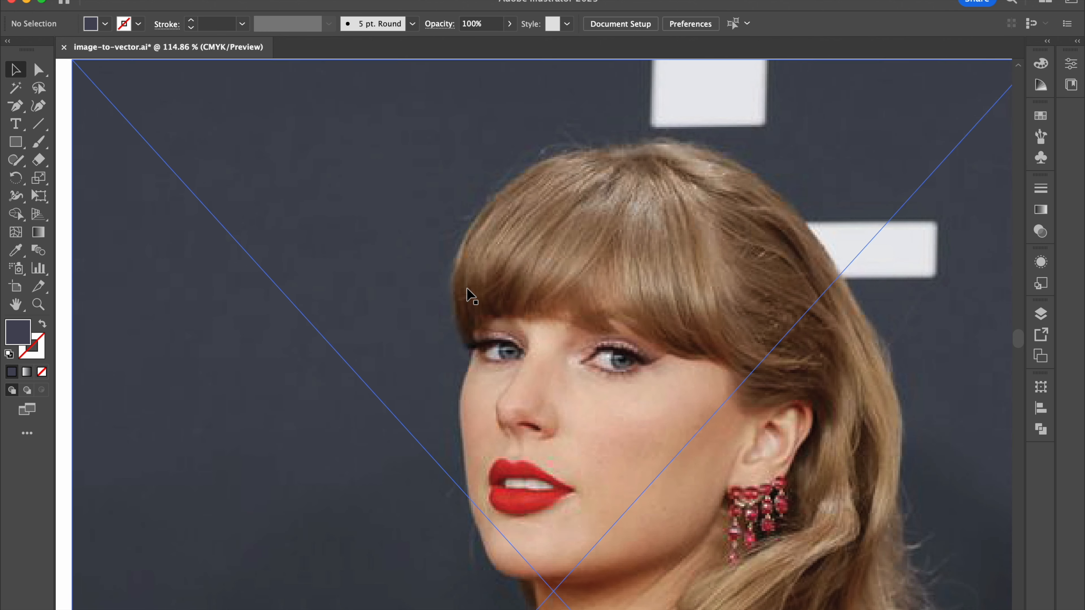
scroll(485, 234, down, 2)
scroll(485, 214, up, 5)
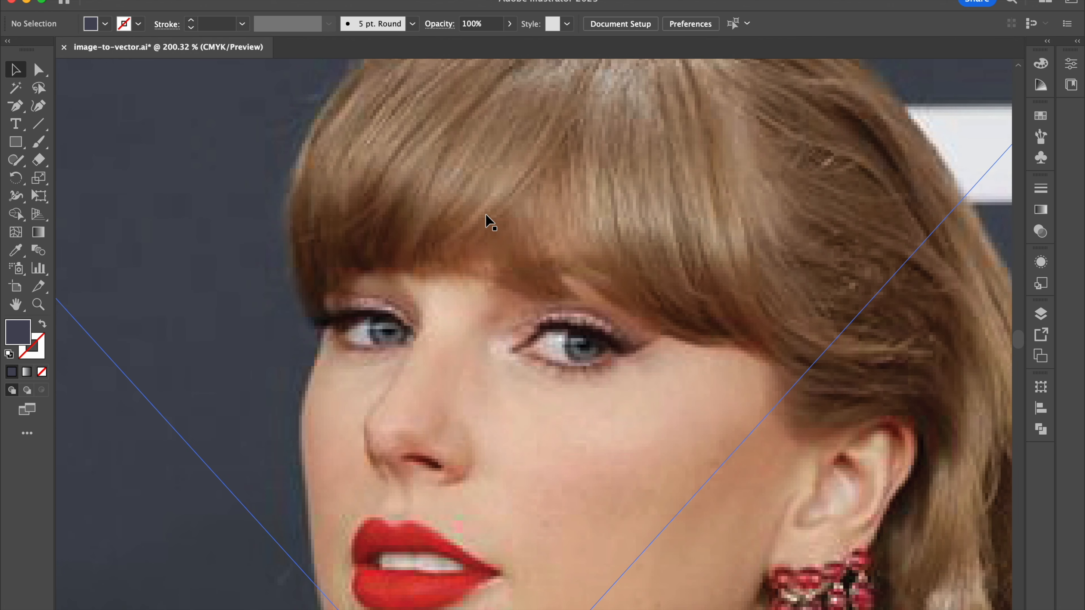
click(424, 187)
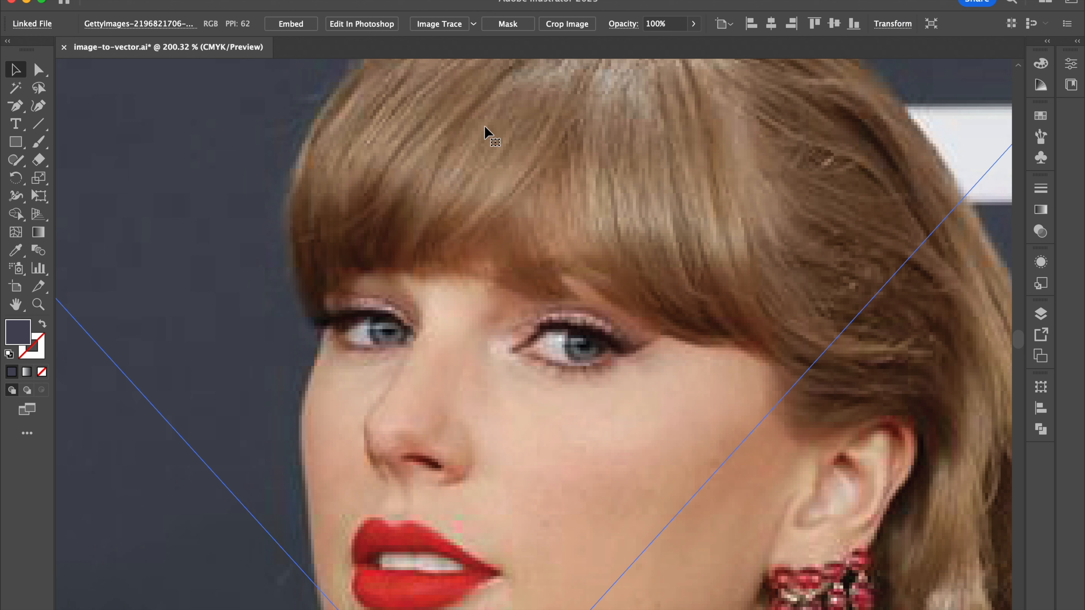
click(473, 24)
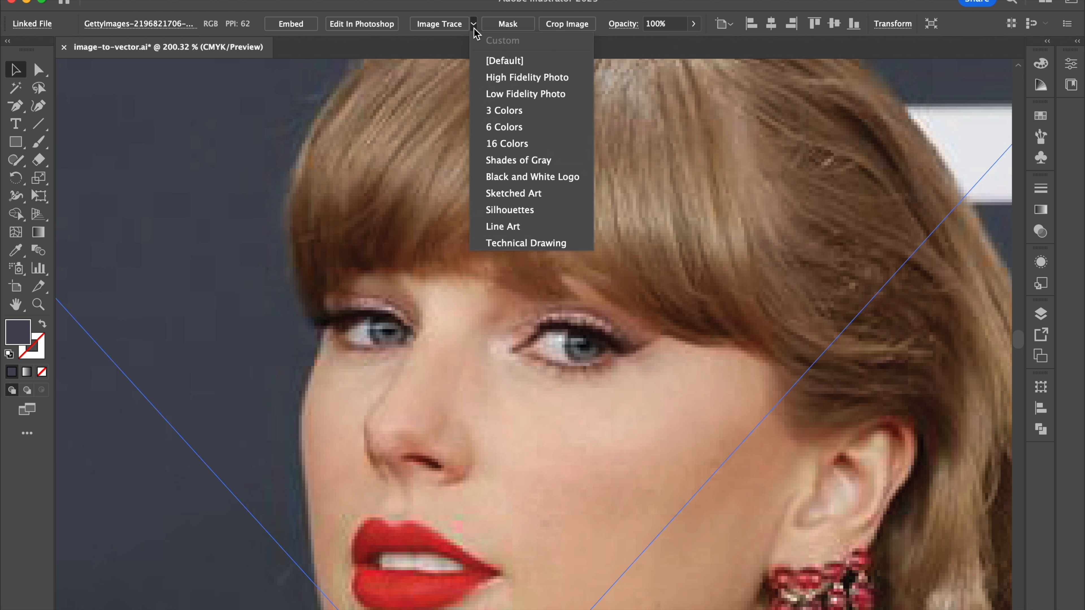
click(538, 81)
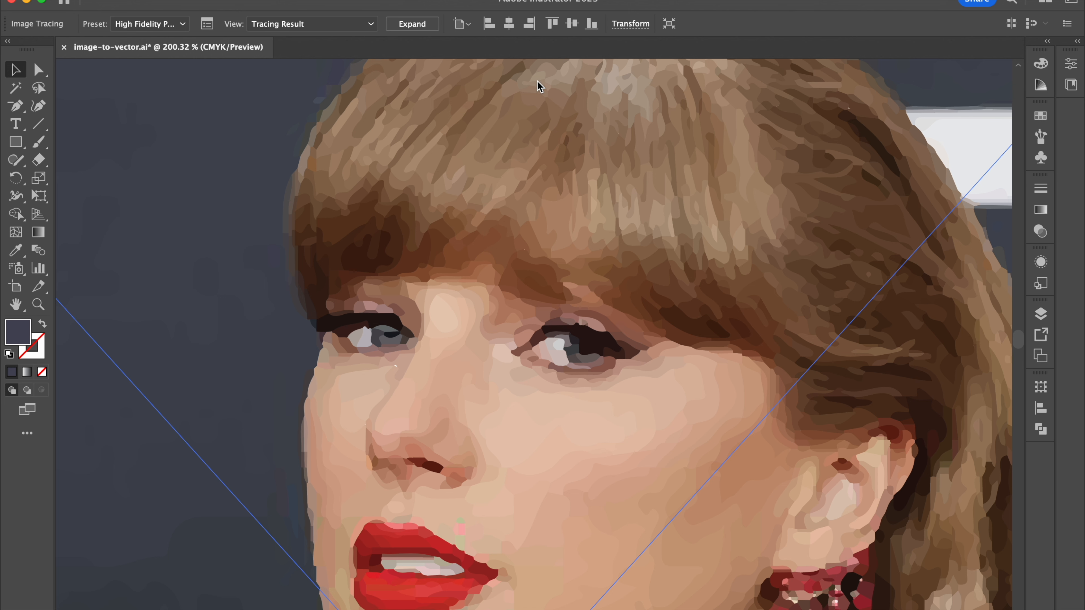
key(cmd+z)
key(cmd+z)
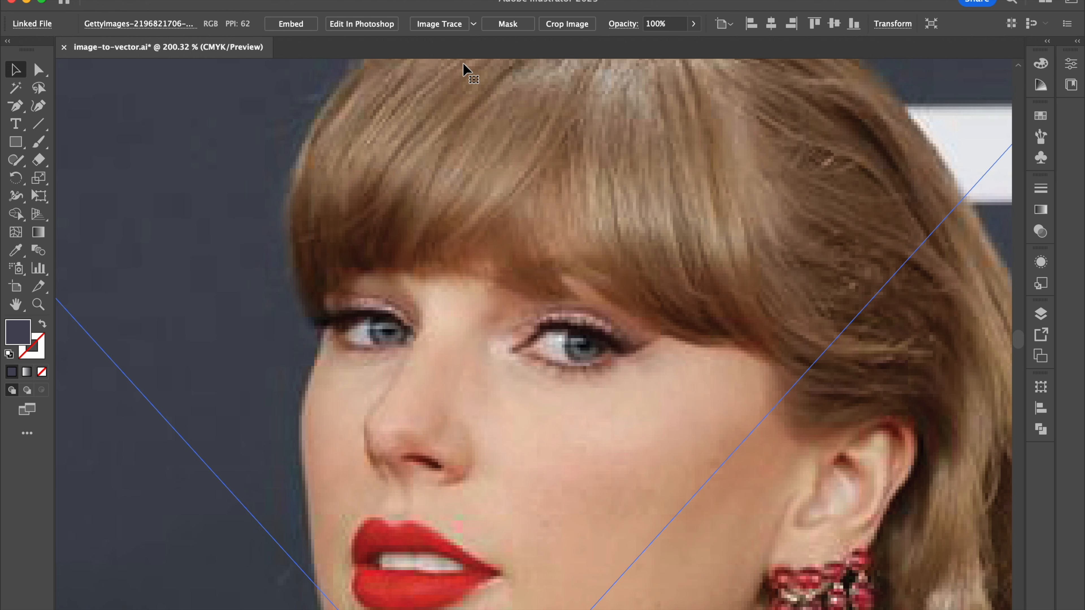
Step: Try the Low Fidelity Photo tracing preset on the second portrait, inspect the simplified shapes, and undo the trace
click(473, 25)
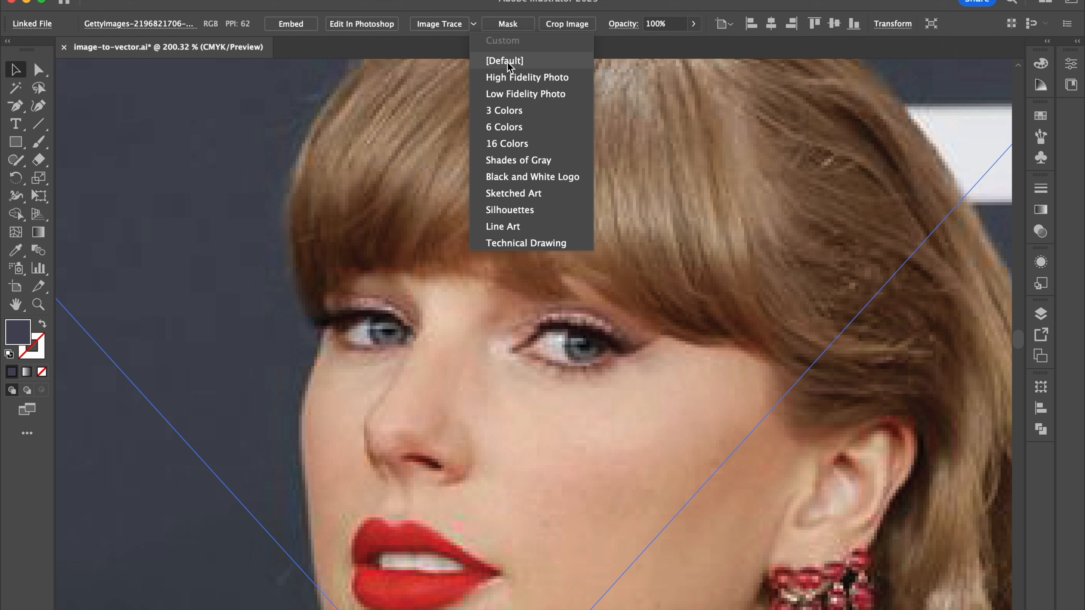
click(503, 97)
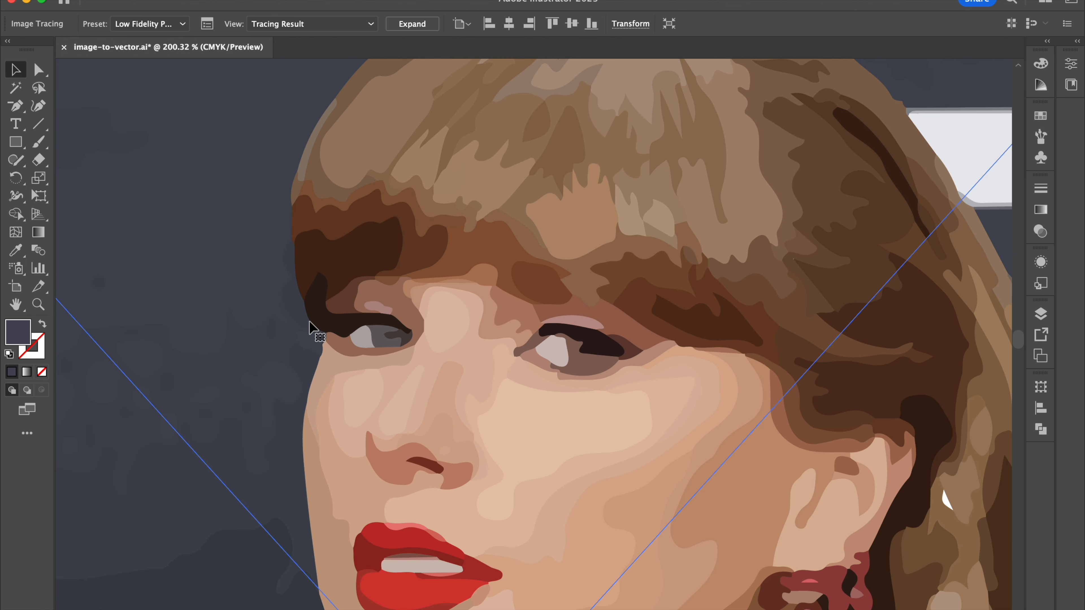
scroll(240, 391, down, 2)
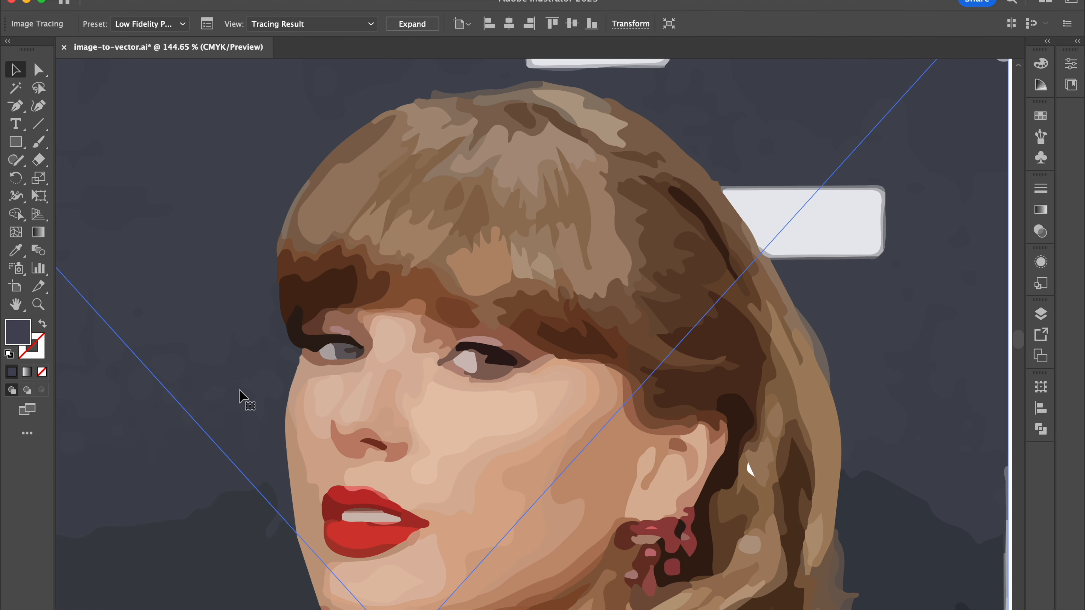
scroll(240, 394, down, 1)
key(super+z)
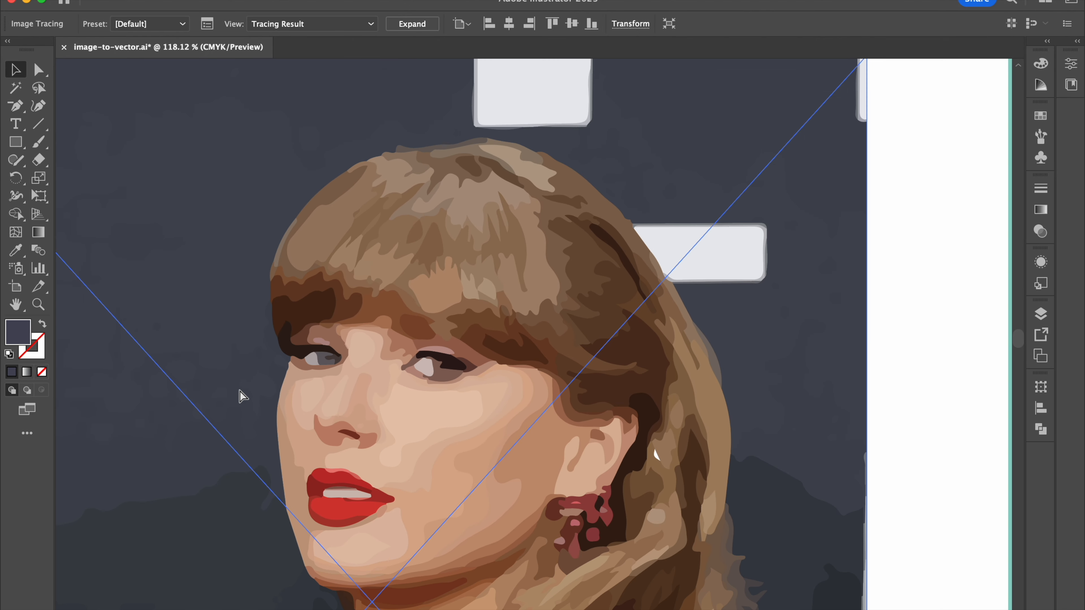
scroll(345, 352, down, 2)
scroll(345, 352, down, 1)
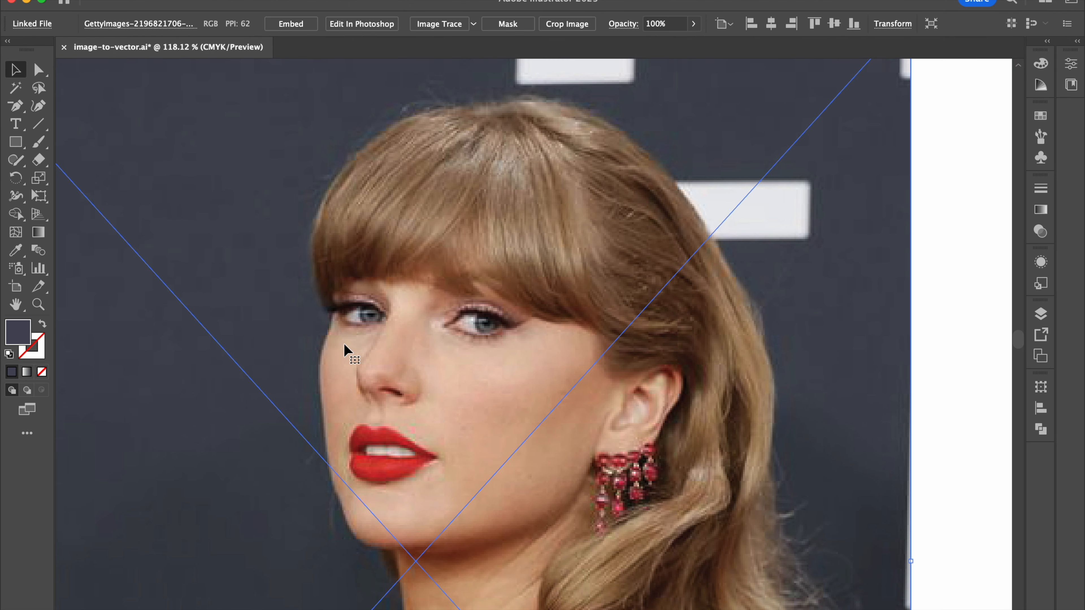
Step: Deselect the second portrait and select the white bunny illustration with the teal background
scroll(345, 352, down, 3)
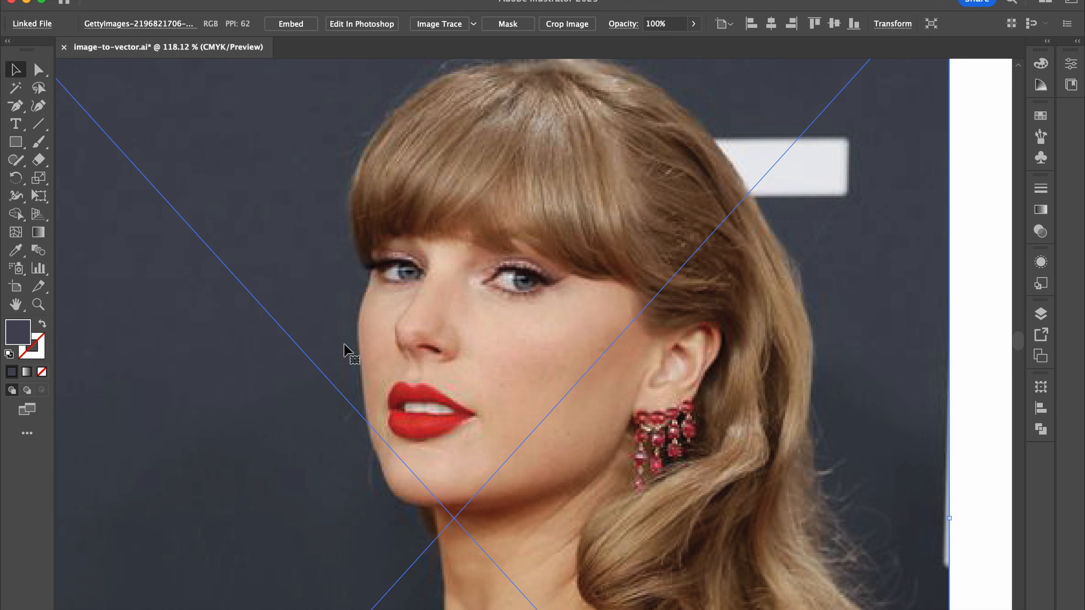
scroll(345, 345, down, 3)
scroll(344, 346, left, 10)
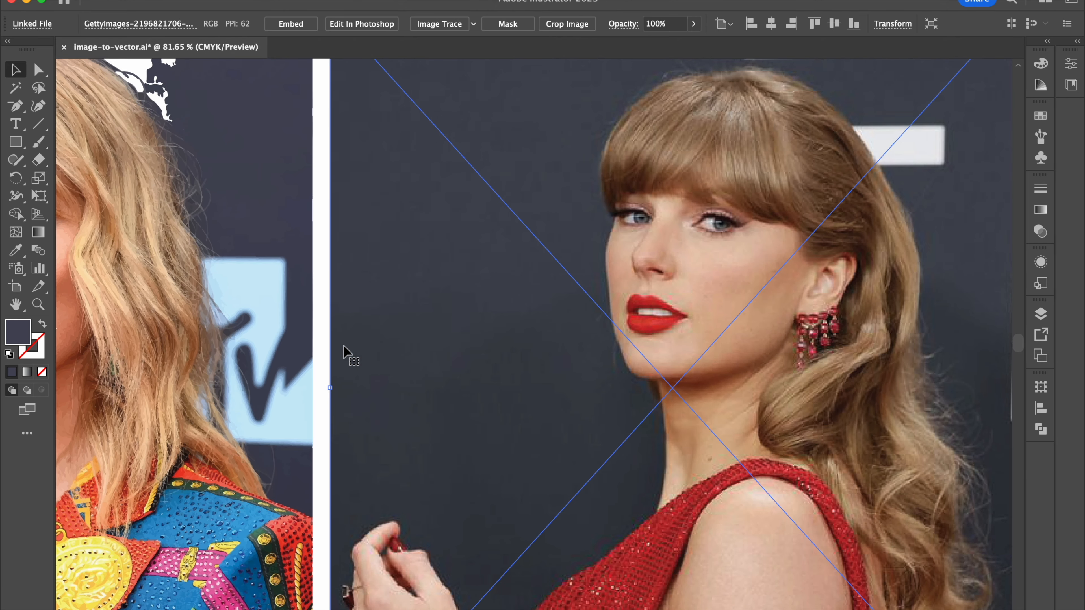
scroll(382, 294, left, 10)
scroll(383, 288, down, 3)
scroll(383, 287, right, 10)
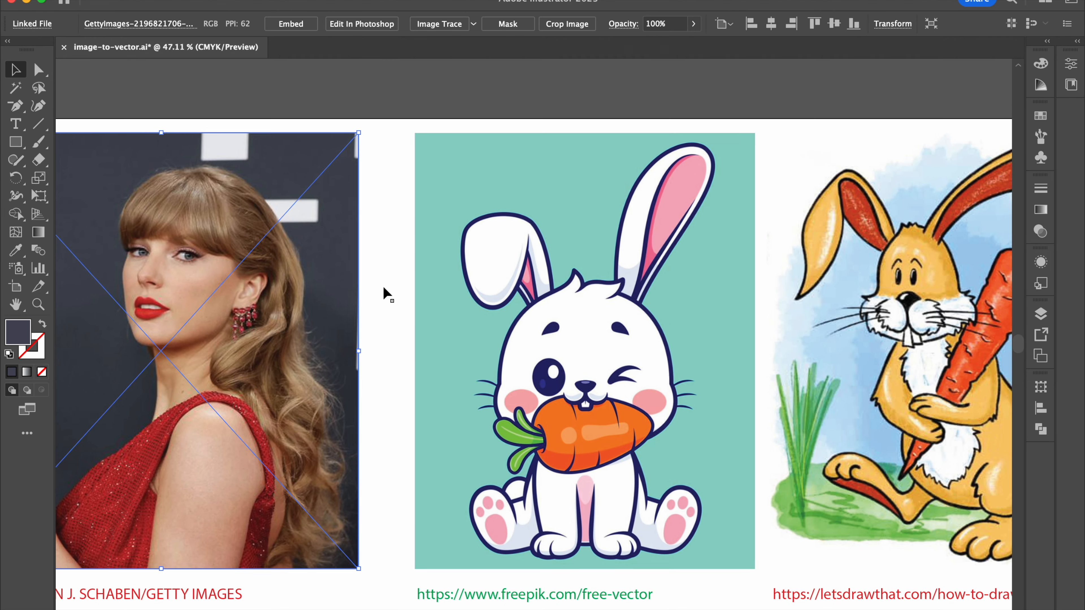
scroll(383, 286, right, 10)
scroll(484, 138, down, 2)
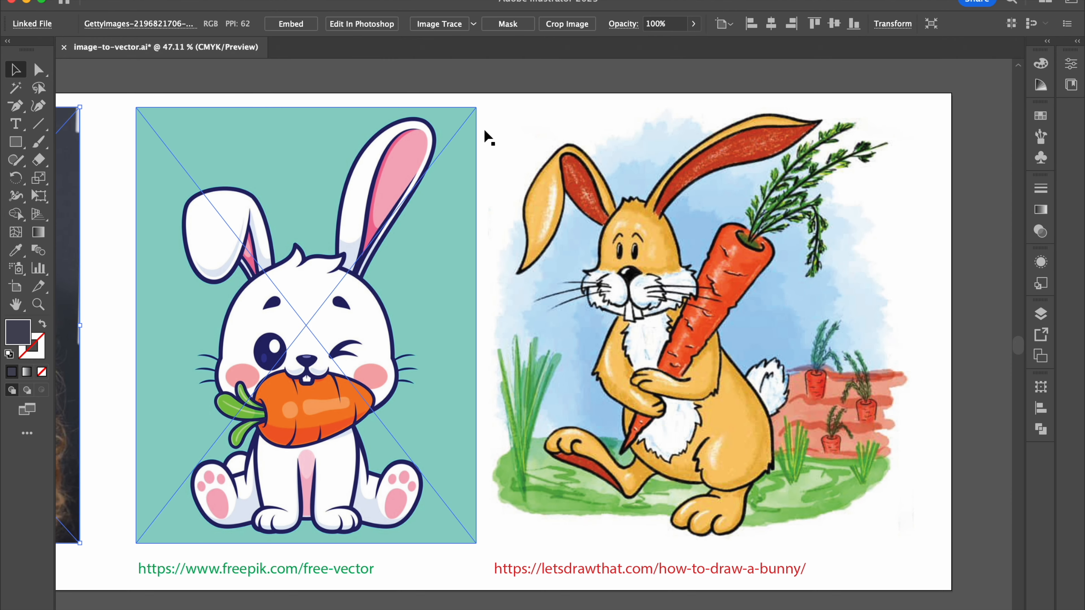
click(516, 91)
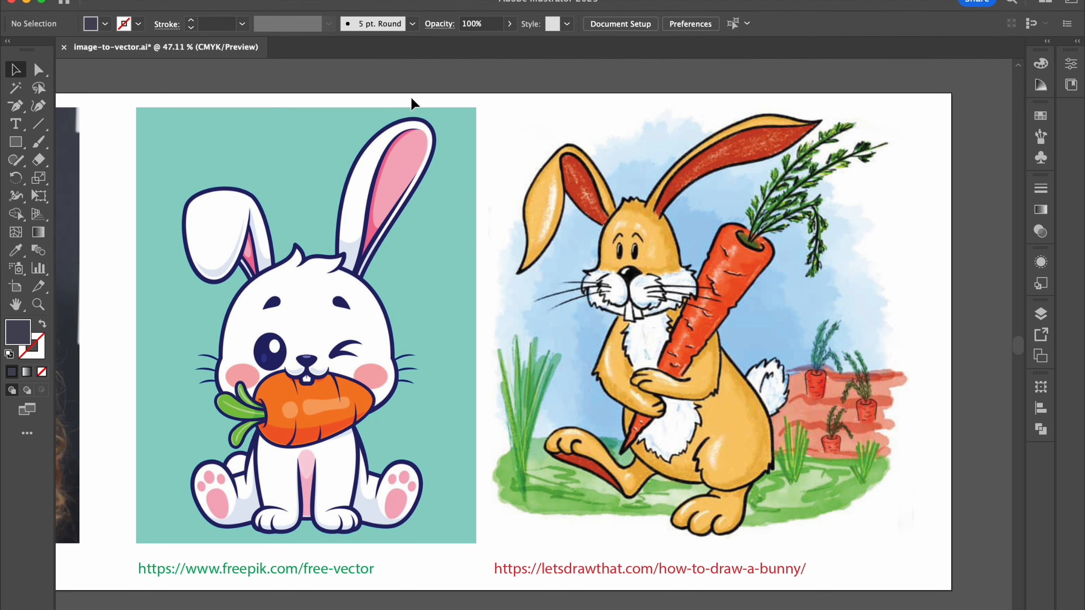
click(254, 211)
scroll(253, 212, up, 5)
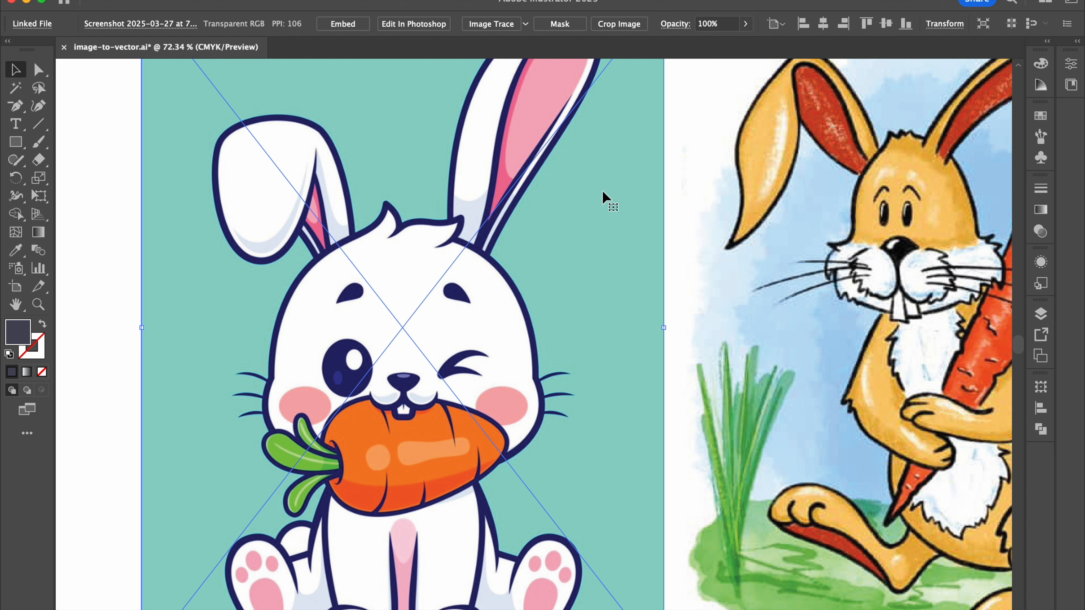
Step: Try tracing the white bunny illustration with the Black and White Logo preset, and undo the trace
click(526, 24)
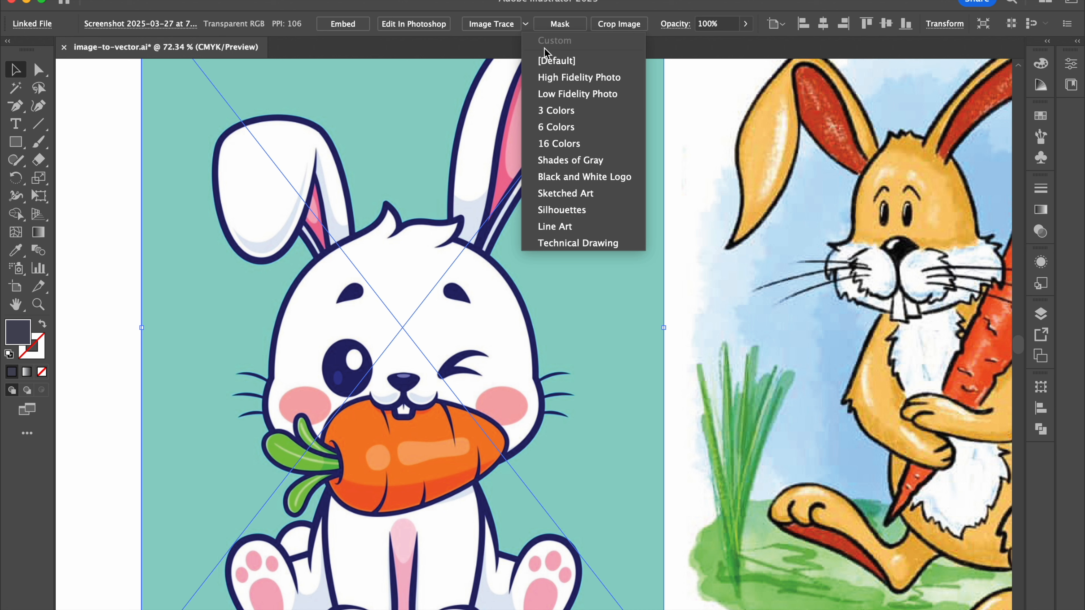
click(583, 176)
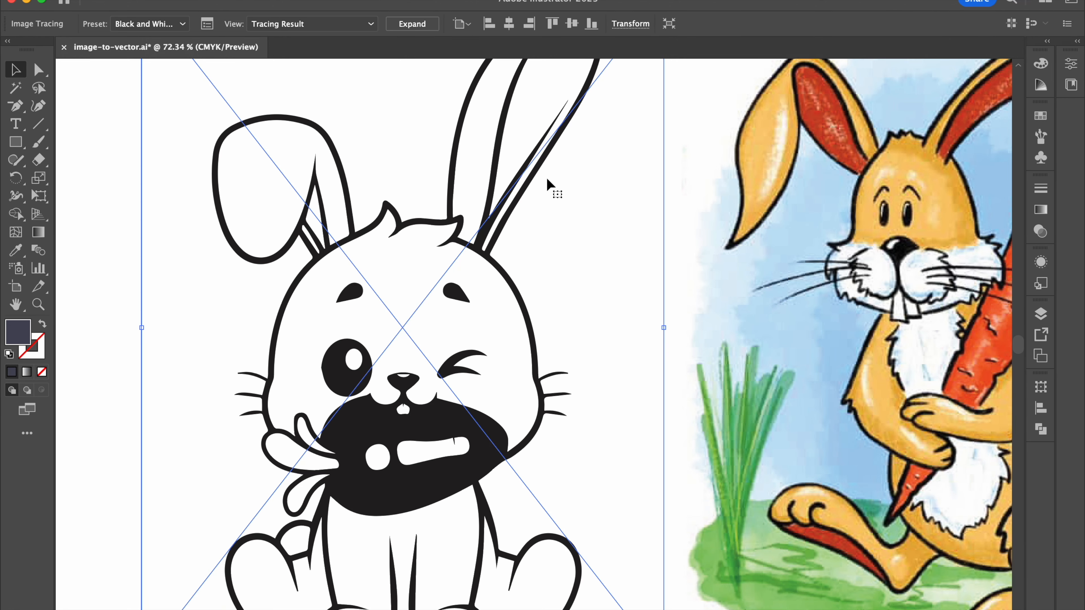
key(super+z)
Step: Try the 16 Colors tracing preset on the white bunny, check the outline edges up close, and undo the trace
click(526, 26)
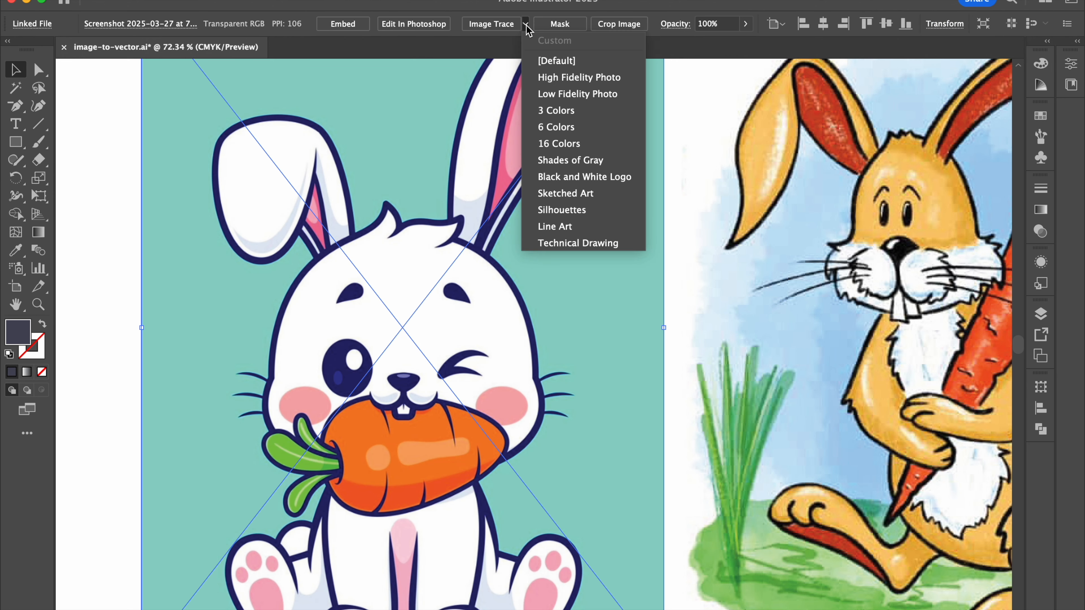
click(562, 145)
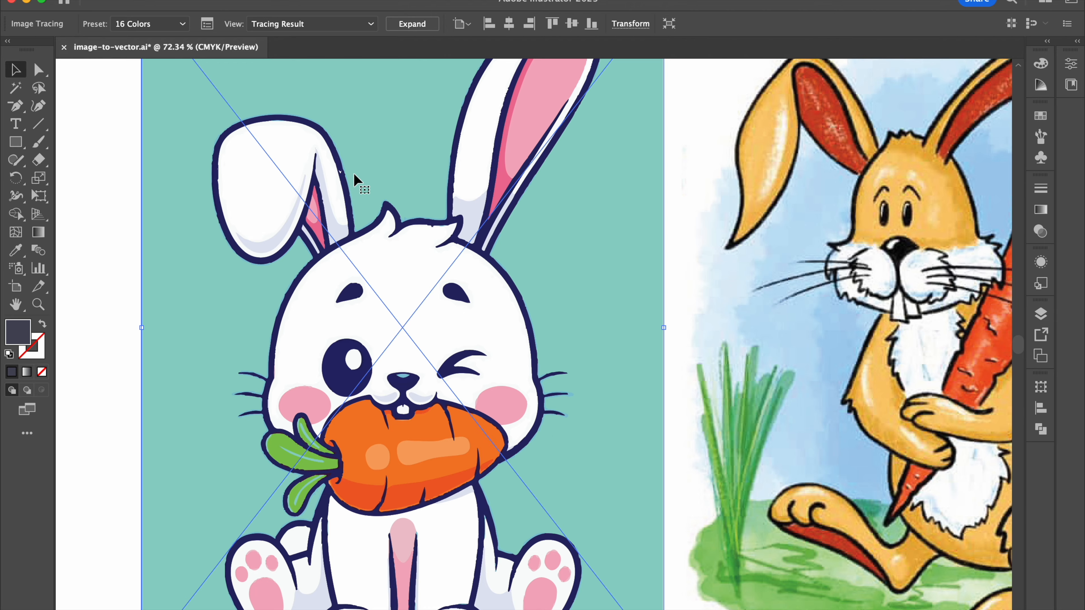
scroll(354, 175, up, 6)
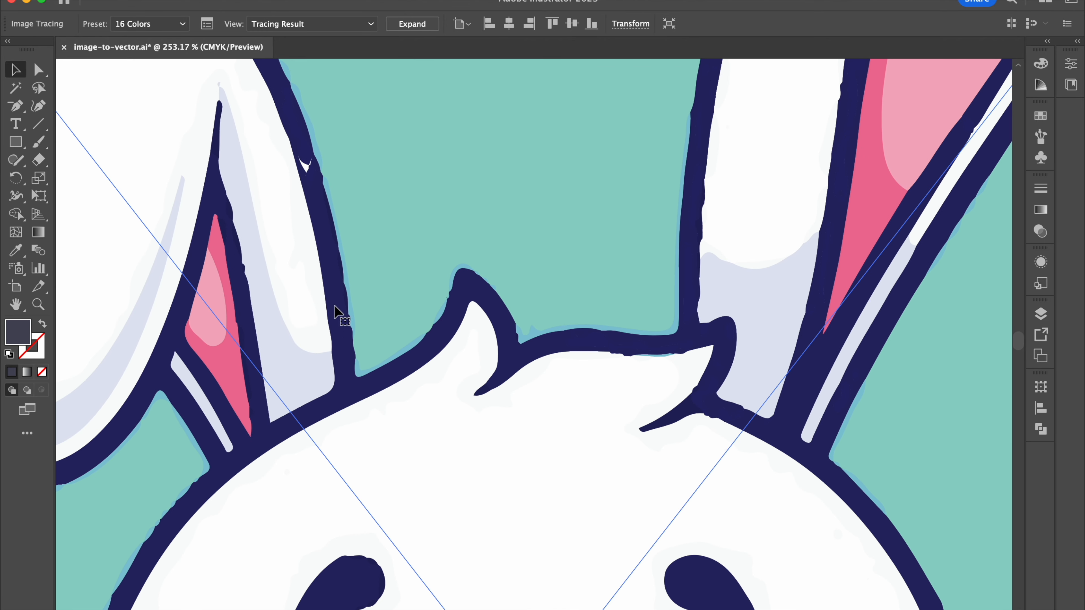
key(super+z)
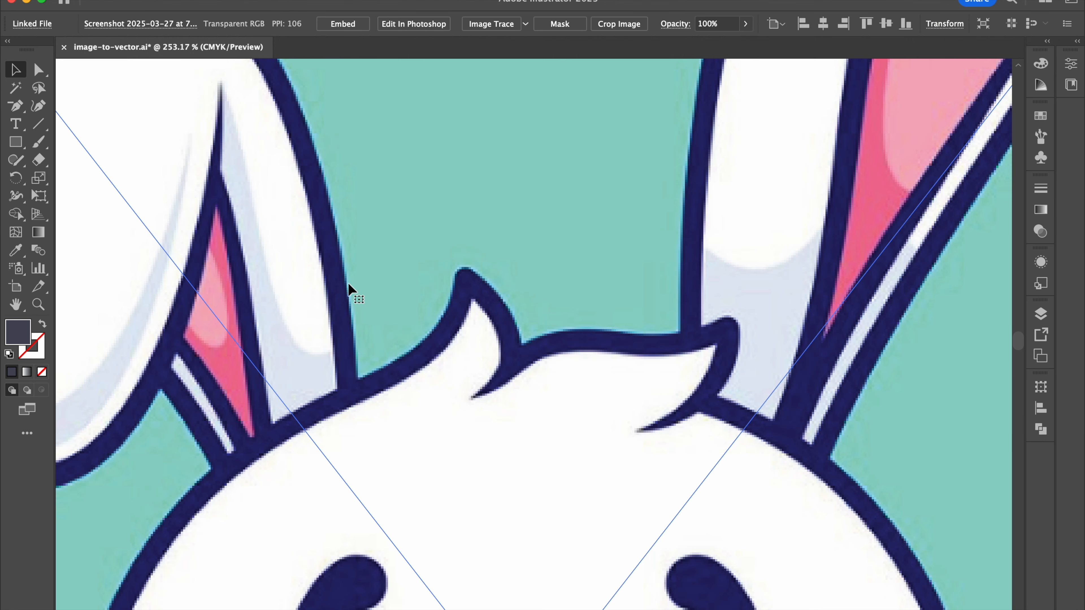
Step: Trace the white bunny illustration with the 16 Colors preset and expand the tracing into vector paths
click(526, 24)
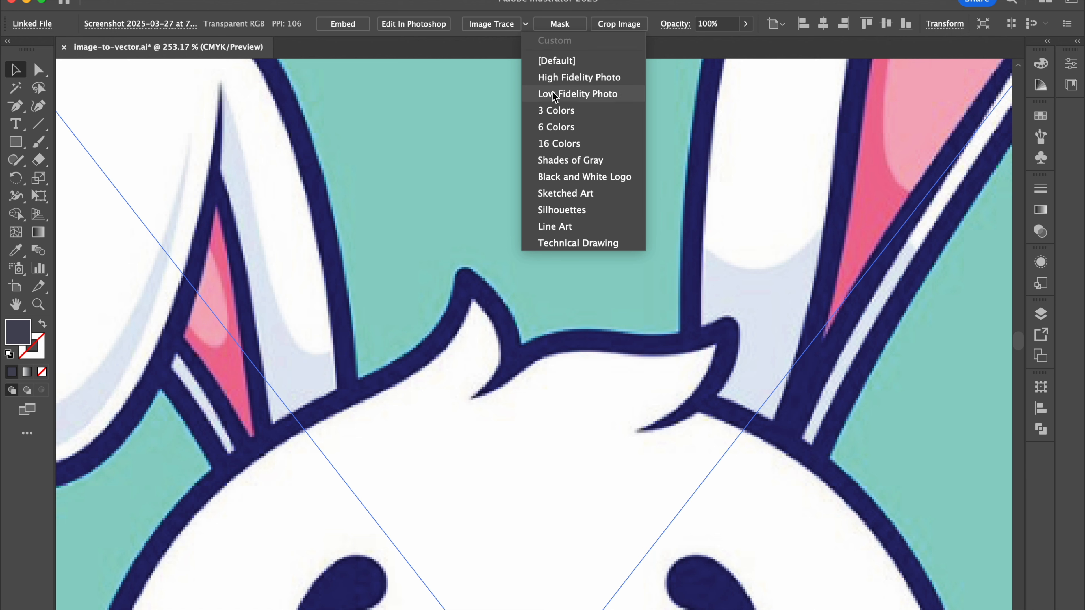
click(555, 143)
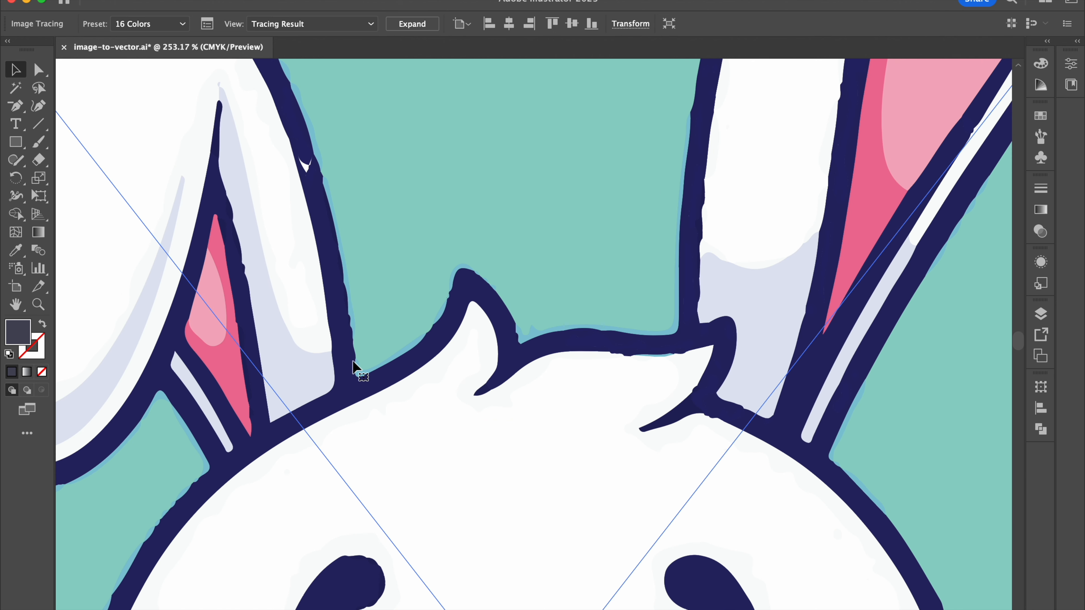
click(412, 24)
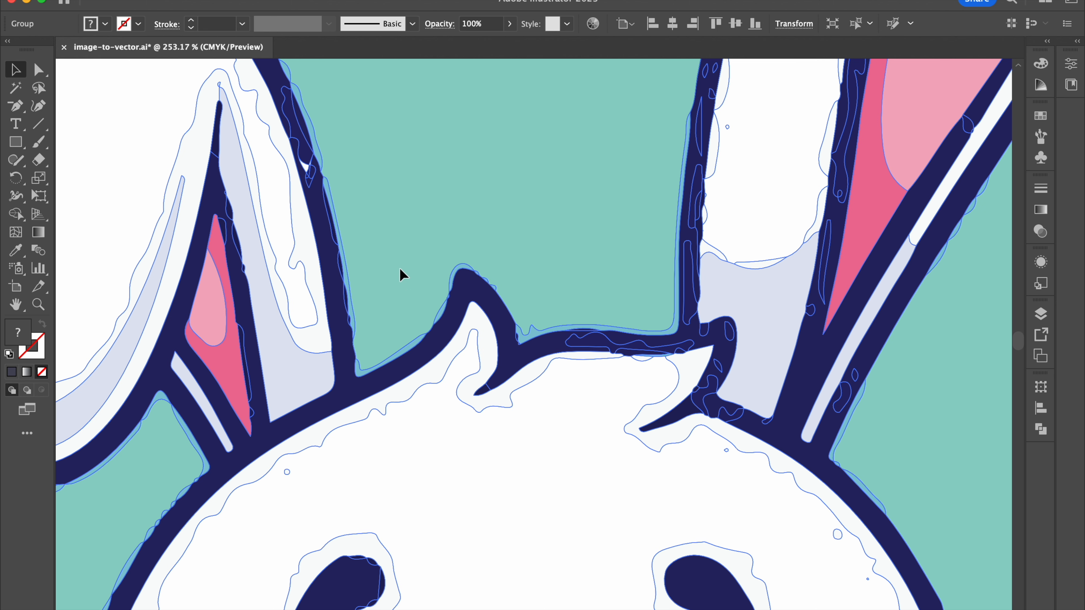
Step: Ungroup the expanded white bunny artwork and inspect its separate shapes along the ears and head
key(shift+super+g)
scroll(331, 271, down, 2)
scroll(352, 243, up, 8)
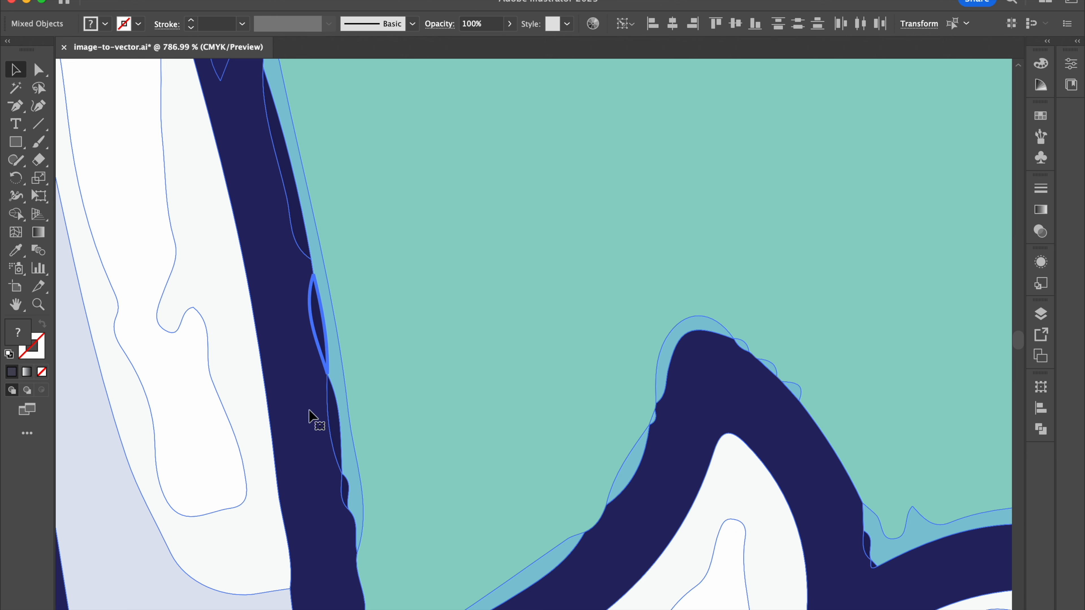
scroll(313, 399, down, 5)
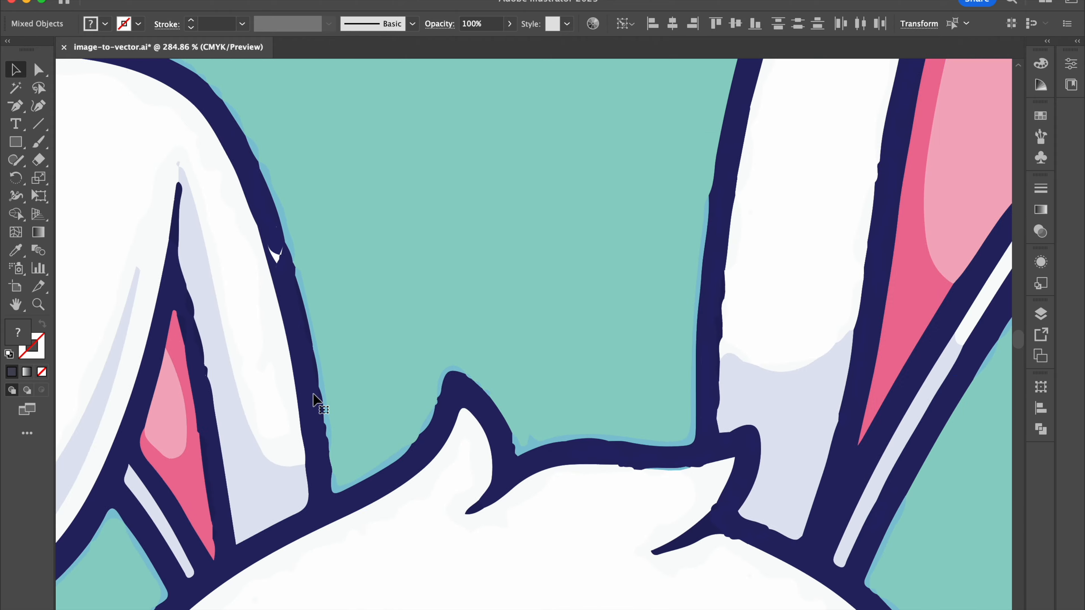
scroll(314, 399, down, 4)
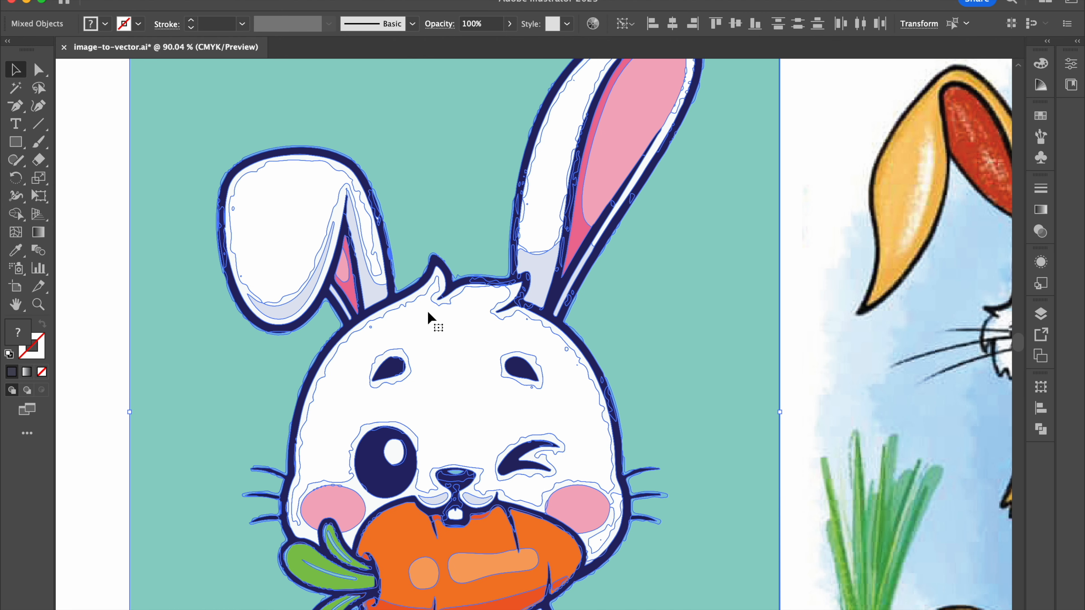
scroll(428, 317, down, 3)
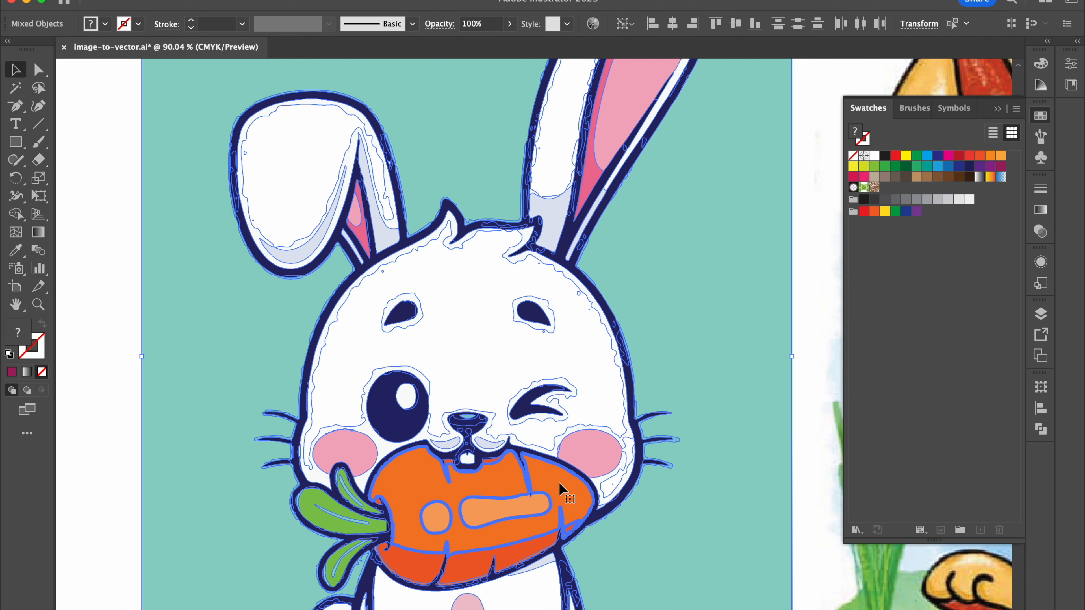
Step: Isolate the main orange shape of the white bunny's carrot, recolor it with the dark magenta swatch, and leave isolation
double_click(559, 489)
click(559, 483)
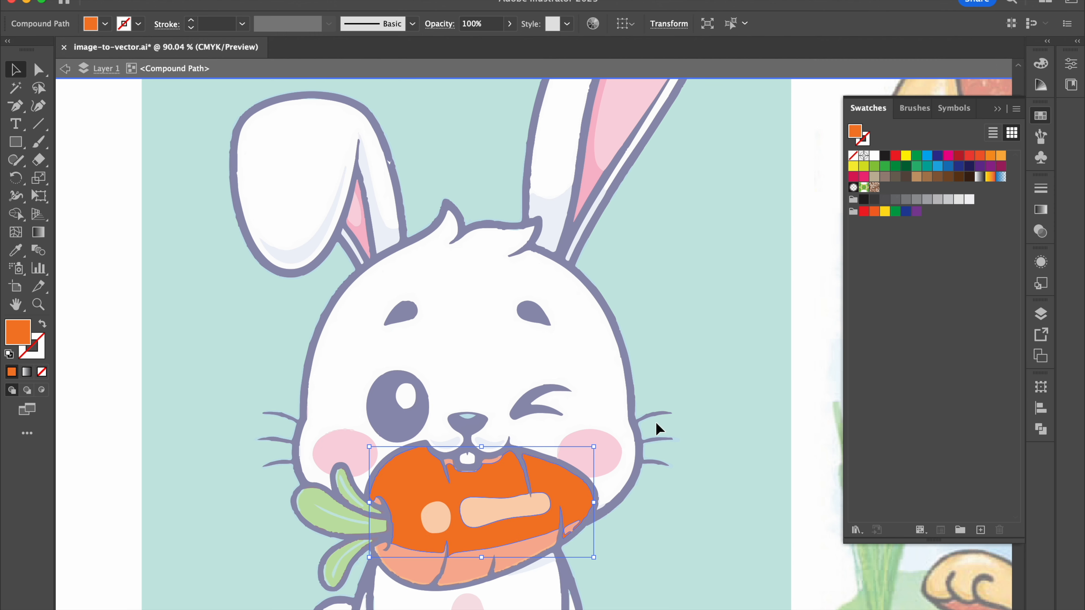
click(1000, 167)
click(795, 315)
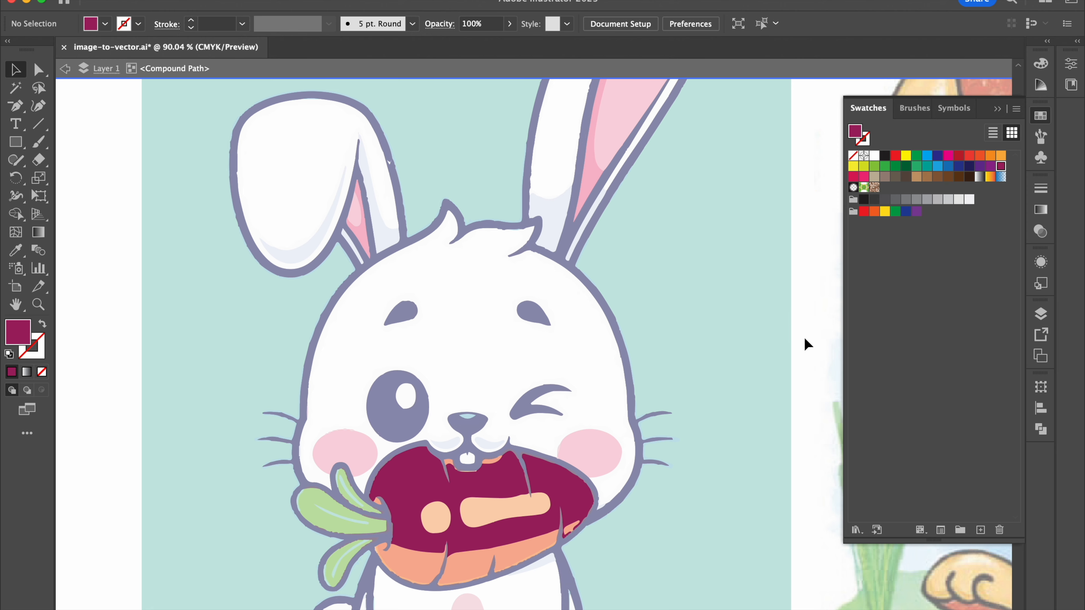
double_click(804, 339)
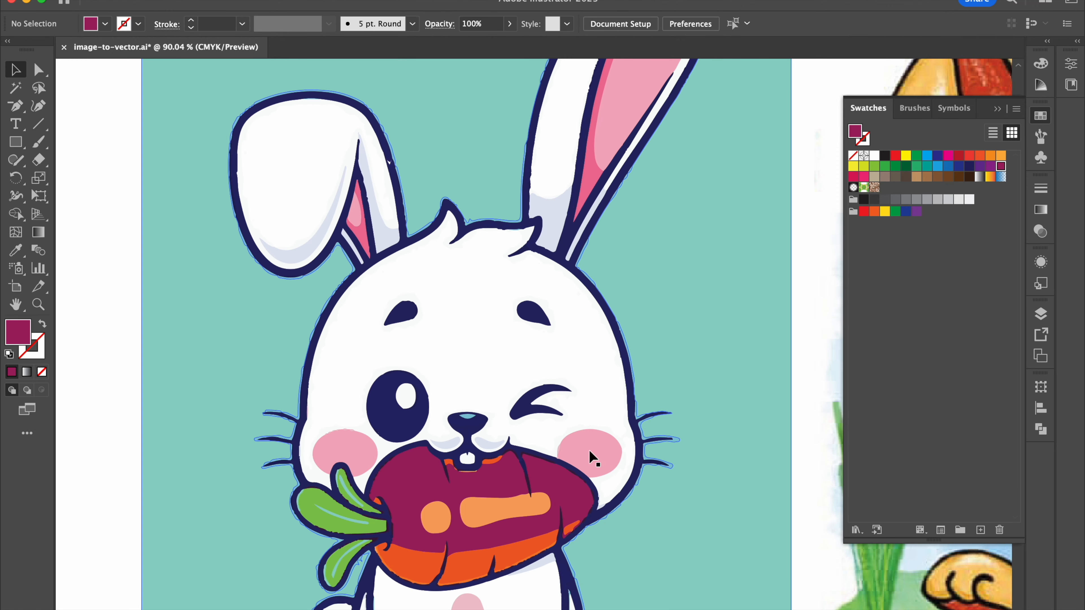
Step: Check the recolored carrot's edges around the bunny's mouth, and undo the recoloring and the ungrouping
scroll(416, 496, up, 6)
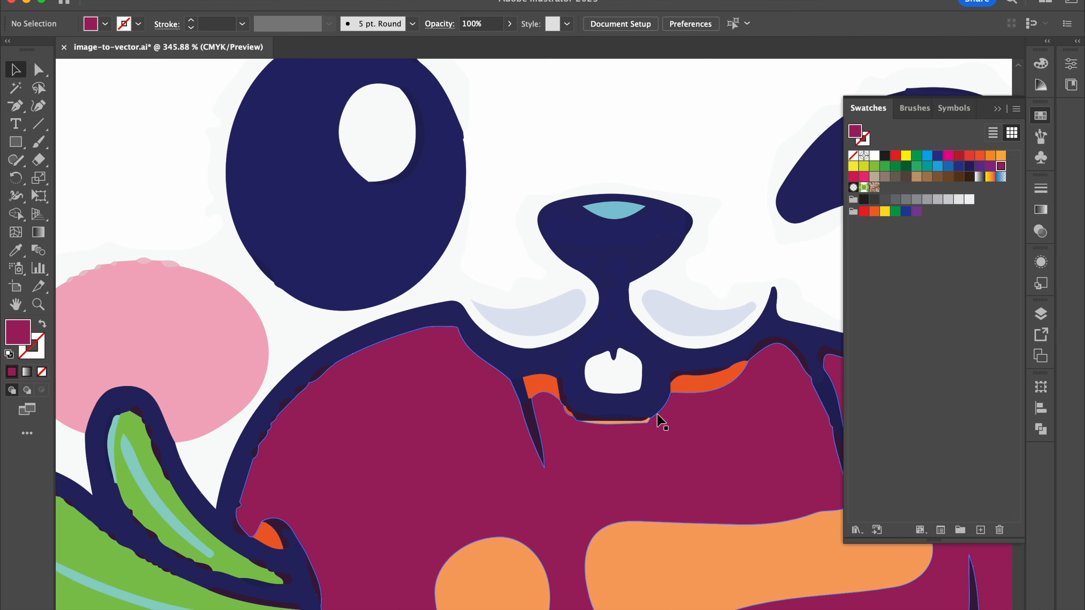
scroll(658, 419, down, 4)
scroll(660, 421, down, 3)
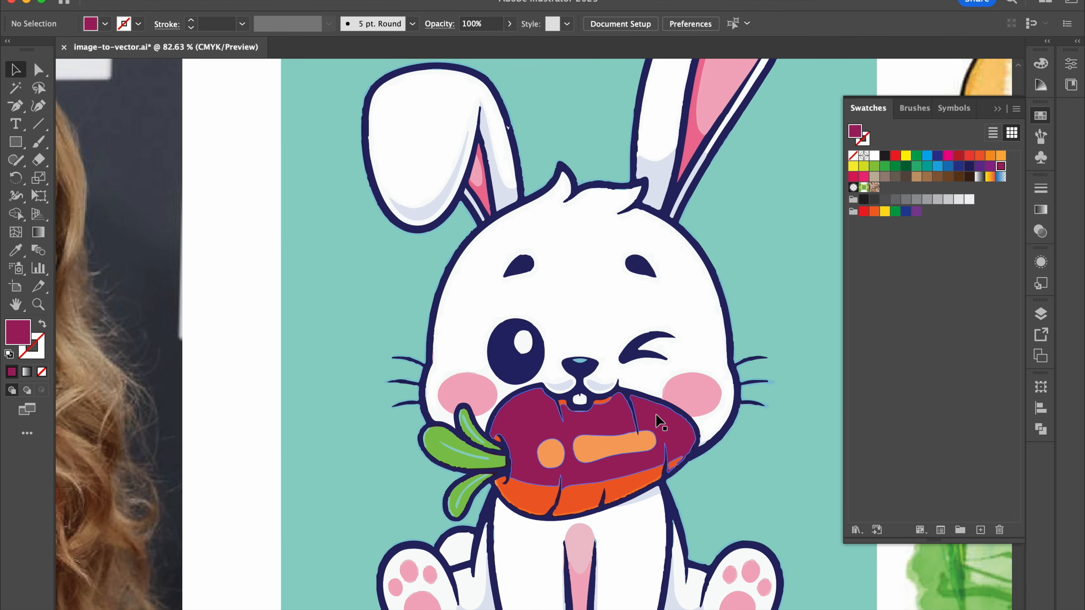
scroll(541, 492, right, 3)
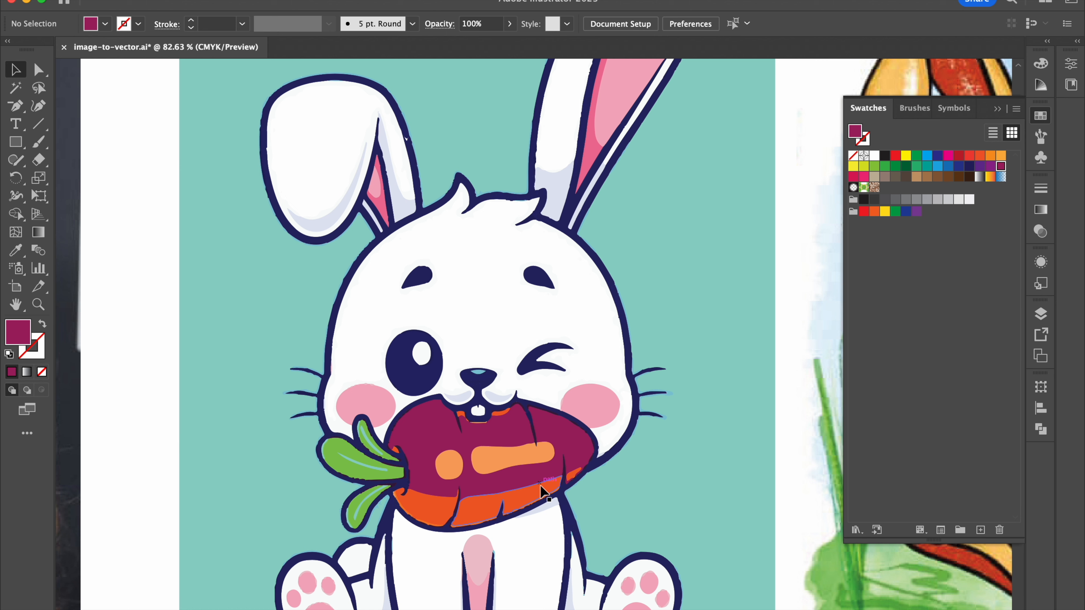
double_click(551, 470)
double_click(601, 430)
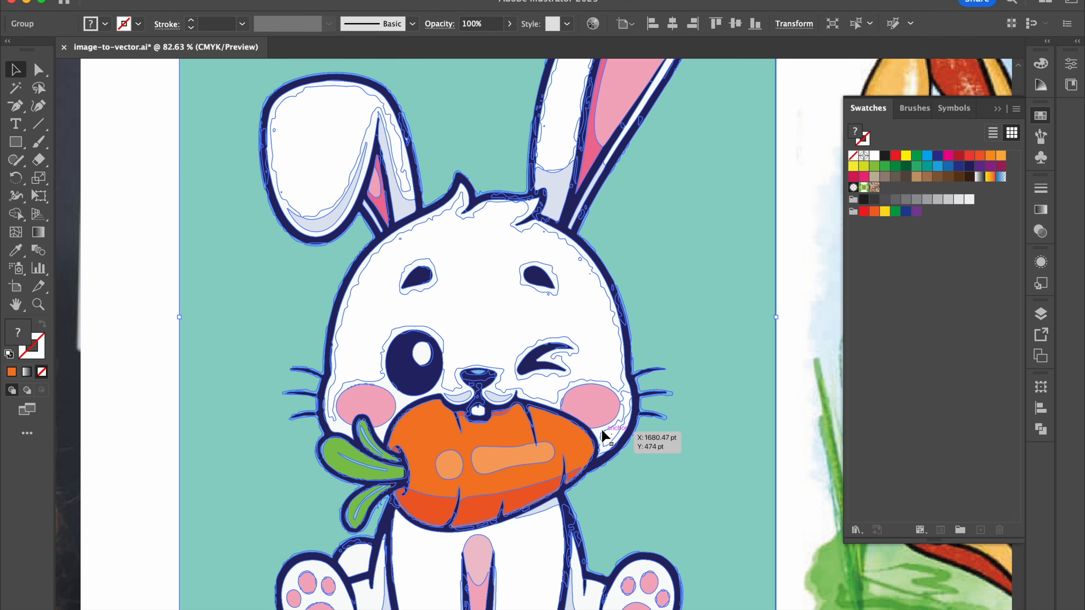
Step: Select the hand-drawn tan bunny picture how-to-draw-a-bunny.jpg and bring its head and carrot into close view
click(789, 255)
scroll(789, 254, down, 2)
scroll(789, 257, down, 2)
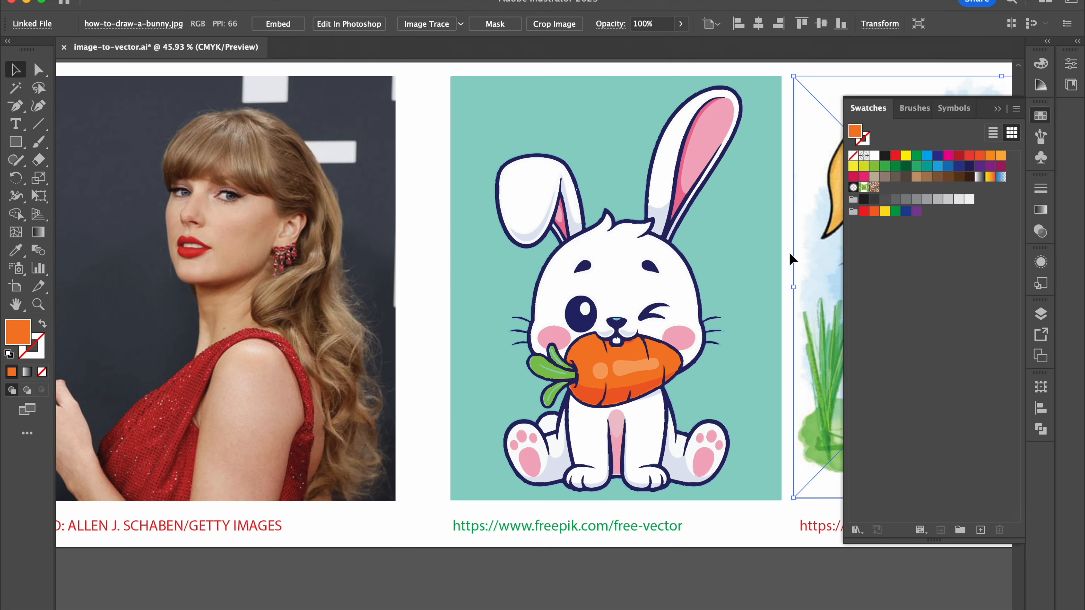
scroll(789, 257, right, 10)
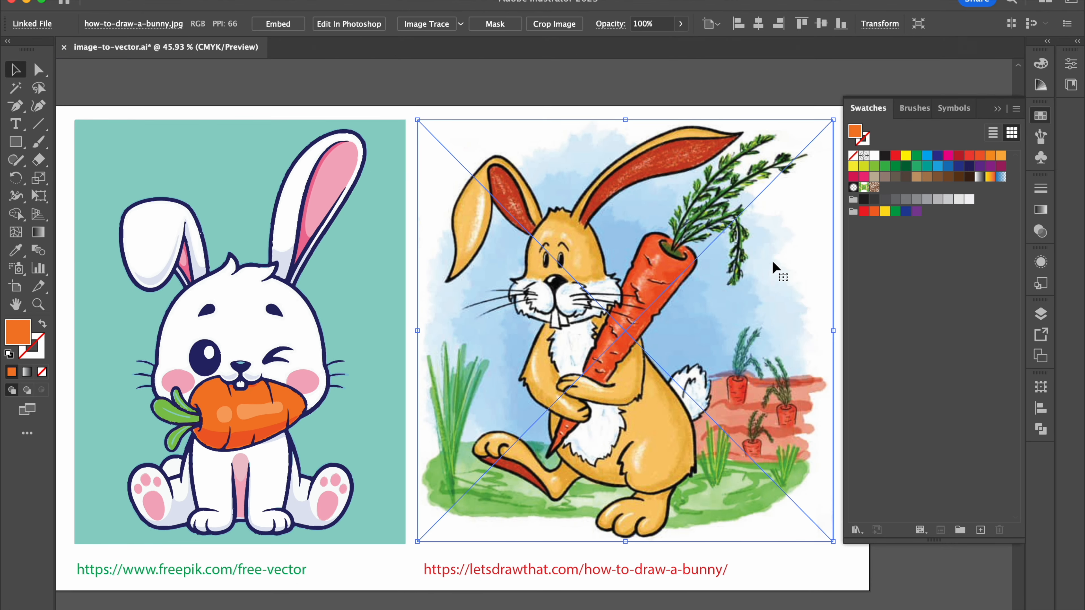
scroll(772, 265, right, 4)
scroll(537, 323, up, 5)
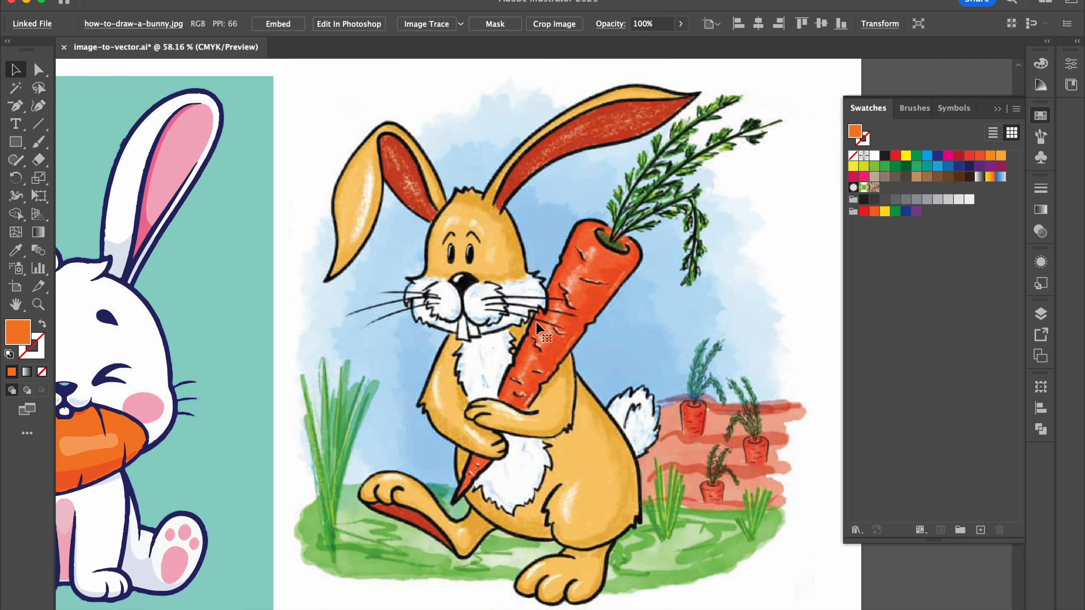
scroll(536, 322, up, 3)
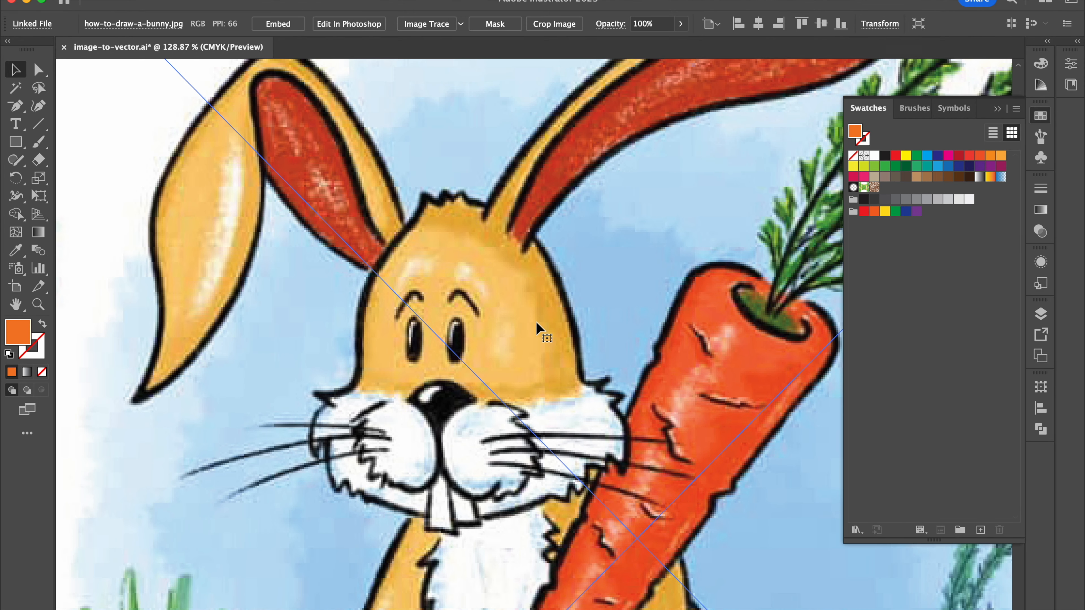
Step: Try the 16 Colors tracing preset on the tan bunny drawing, and undo the trace
click(461, 24)
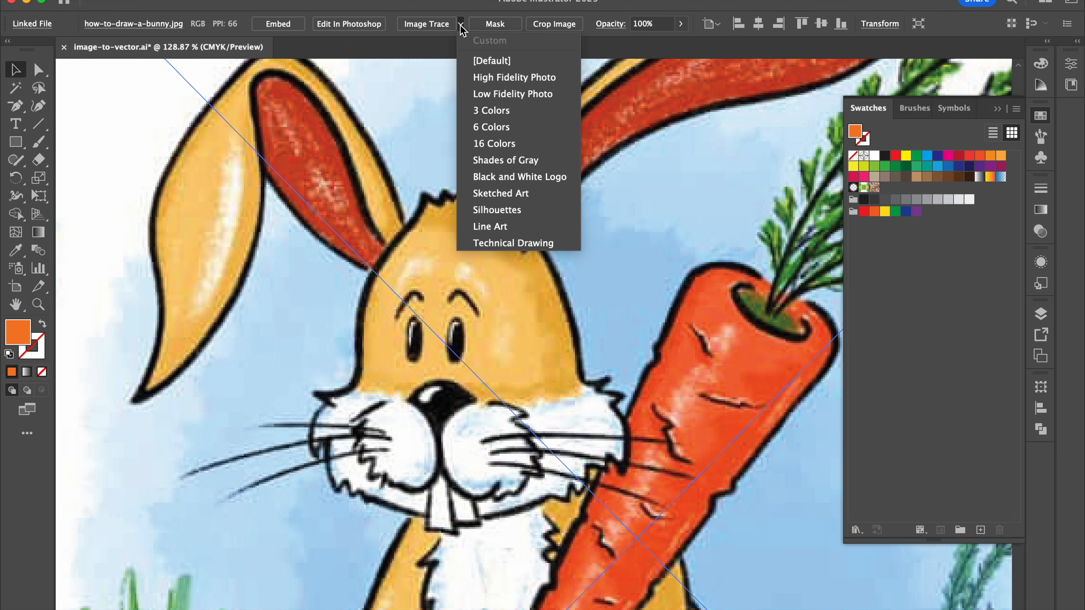
click(494, 144)
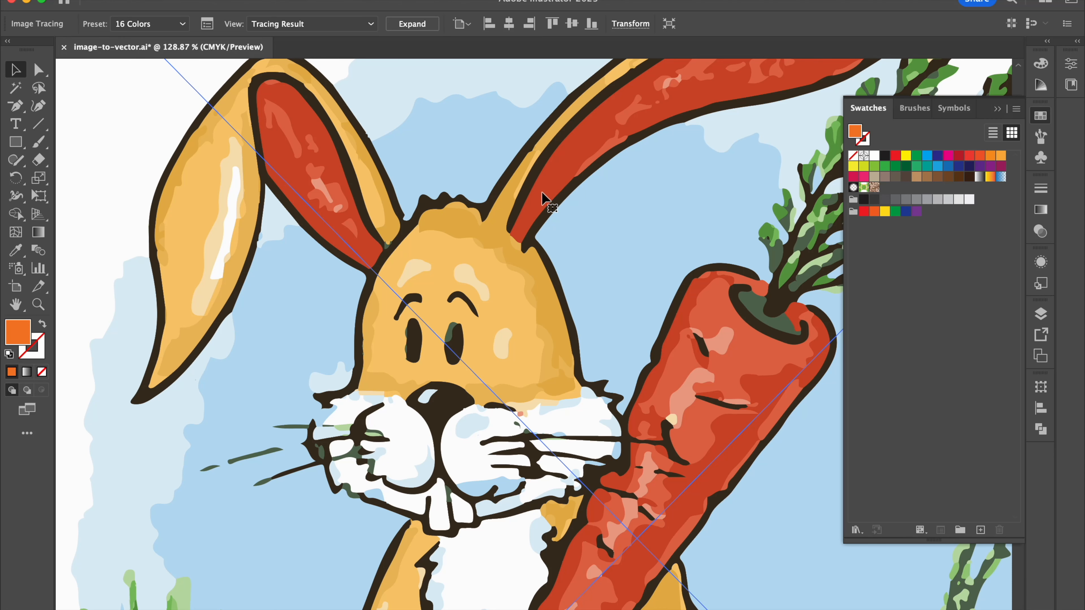
key(super+z)
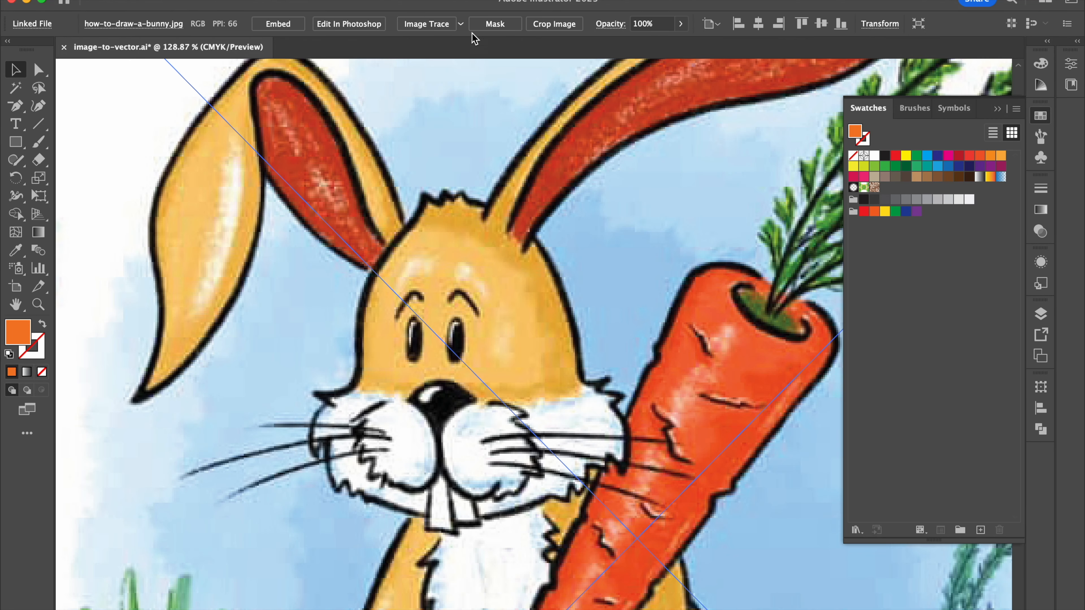
Step: Trace the tan bunny drawing with the Low Fidelity Photo preset and expand the tracing into vector paths
click(461, 24)
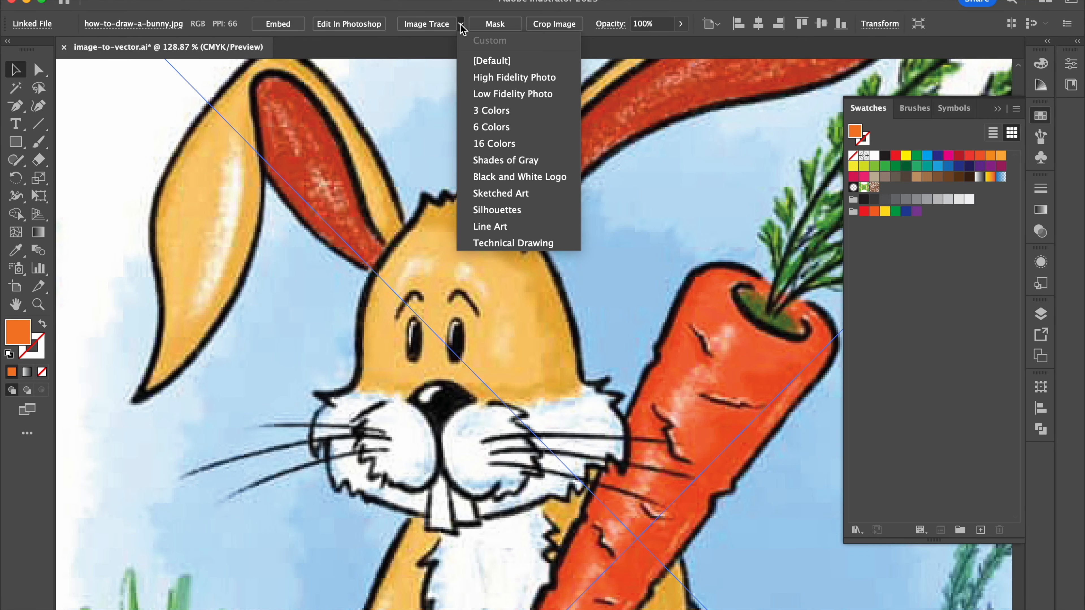
click(493, 95)
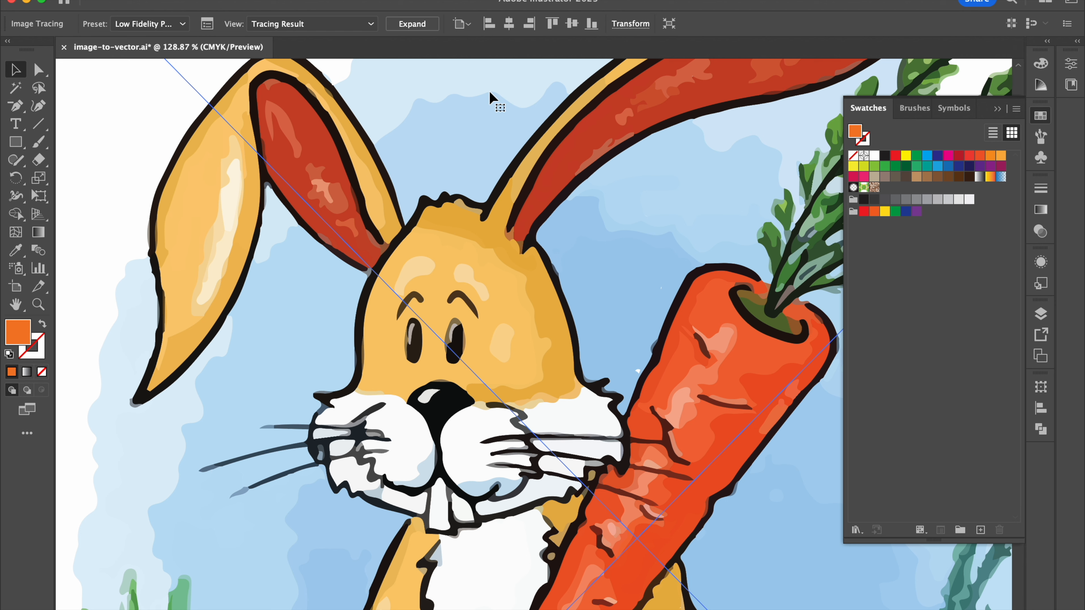
scroll(484, 153, up, 3)
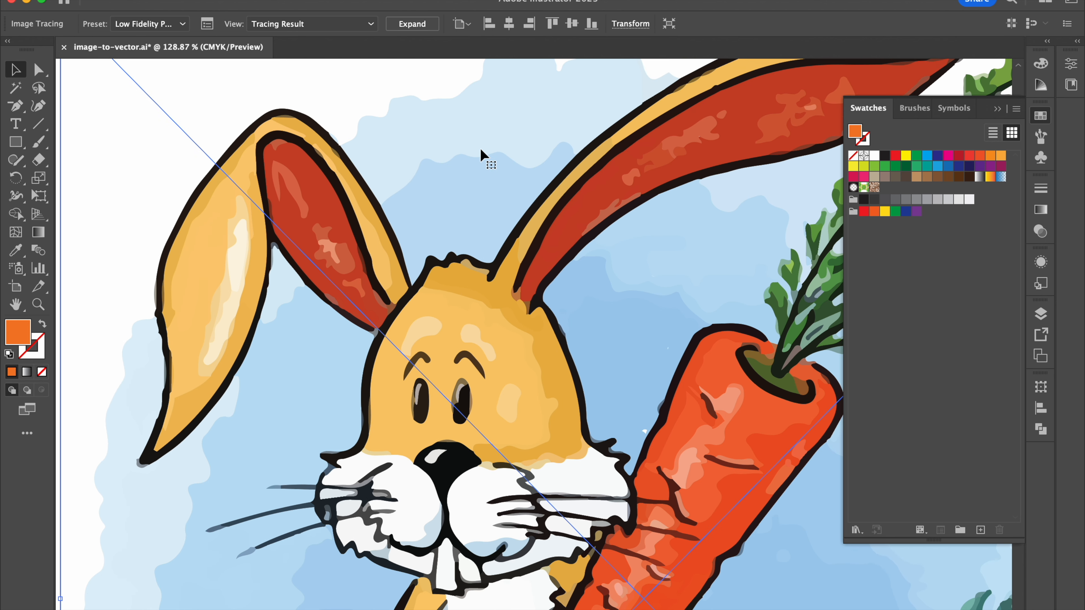
click(423, 25)
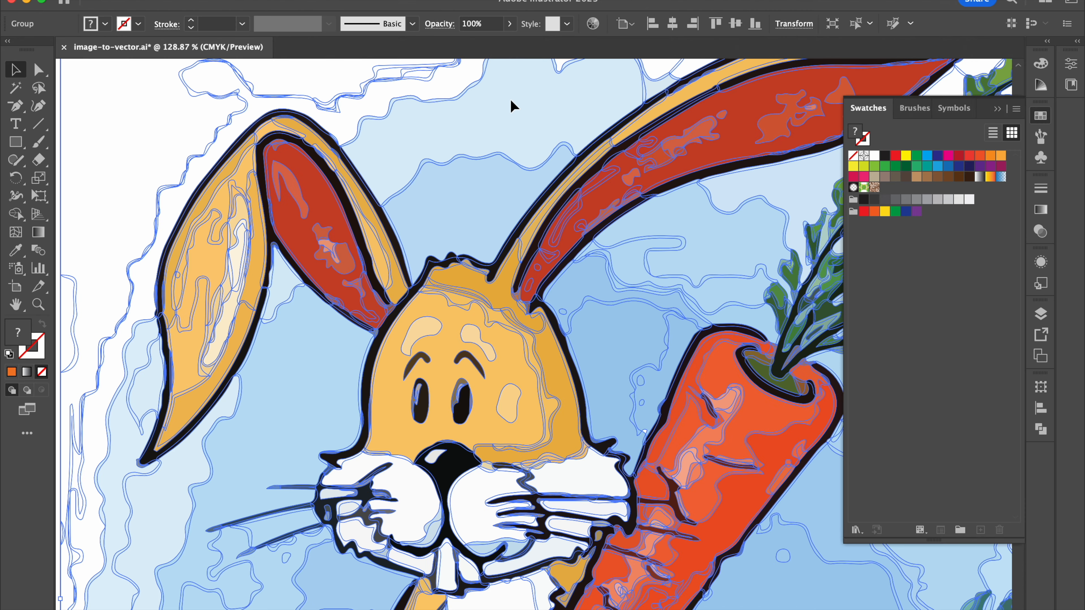
Step: Ungroup the expanded tan bunny, select the pale highlight path in its drooping ear to inspect the shapes, and deselect it
scroll(512, 107, down, 3)
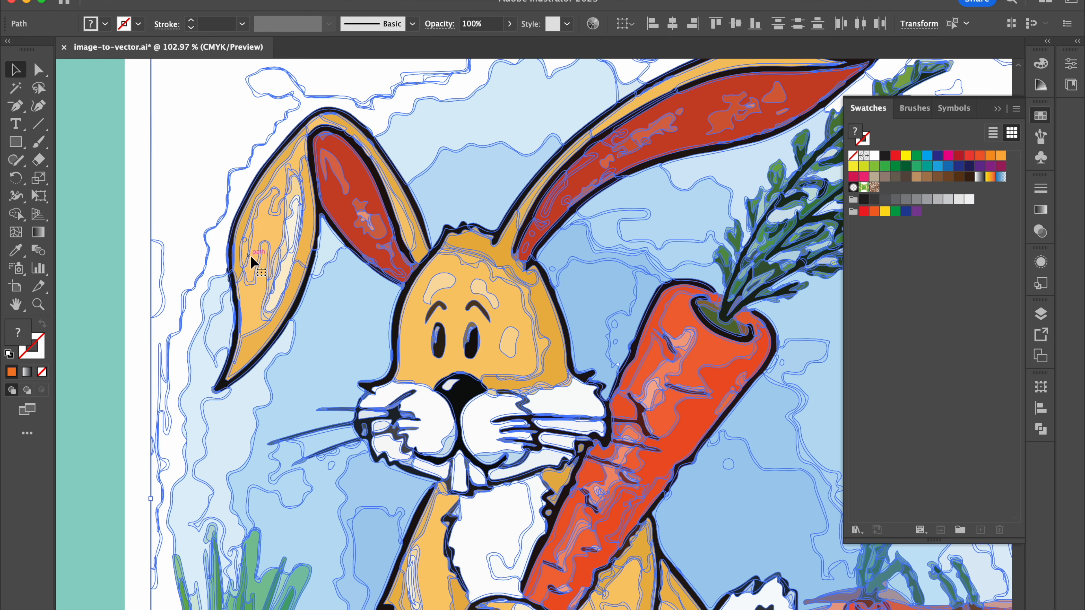
click(138, 296)
click(299, 218)
scroll(308, 212, up, 3)
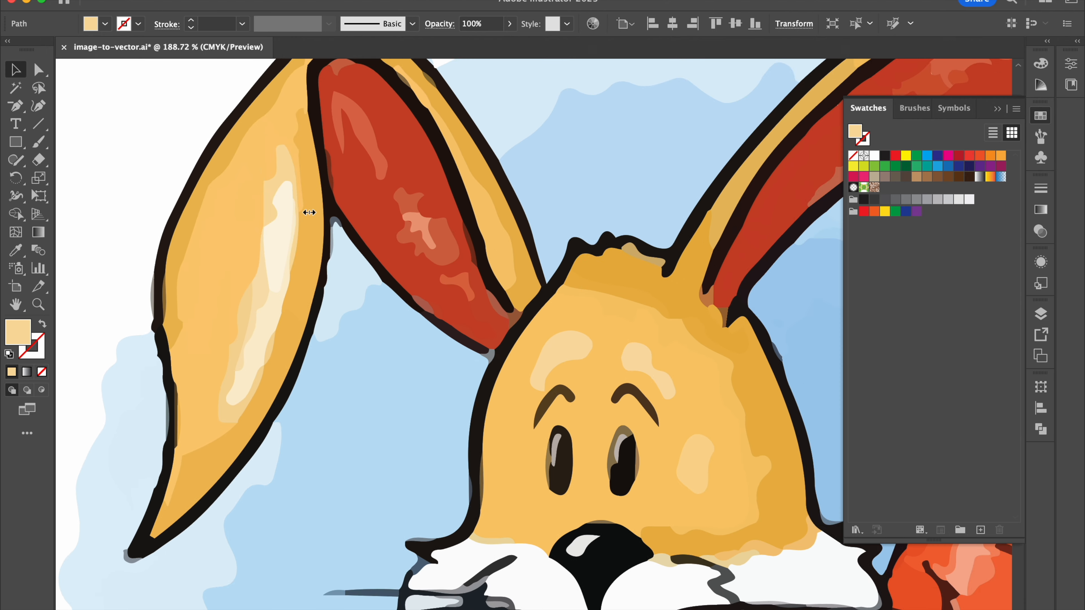
scroll(380, 274, up, 3)
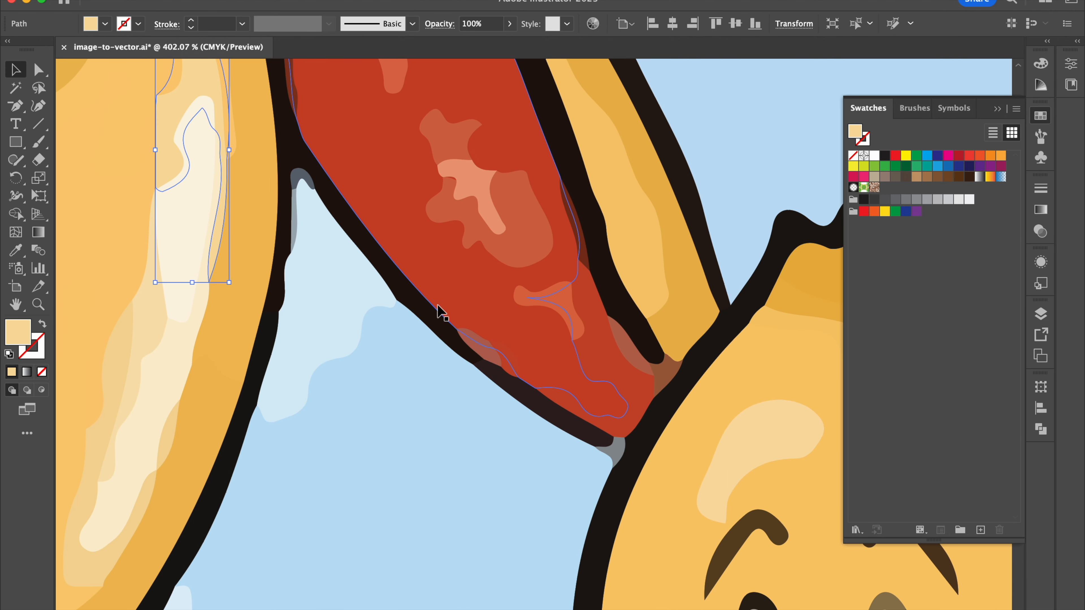
scroll(491, 375, down, 2)
scroll(647, 462, down, 1)
scroll(645, 462, down, 7)
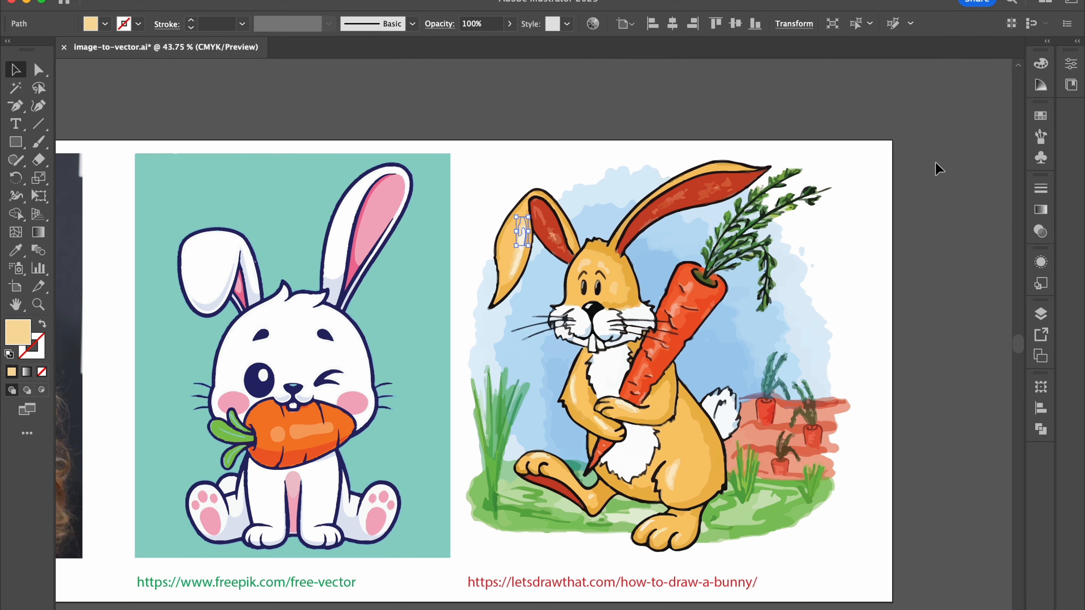
click(939, 169)
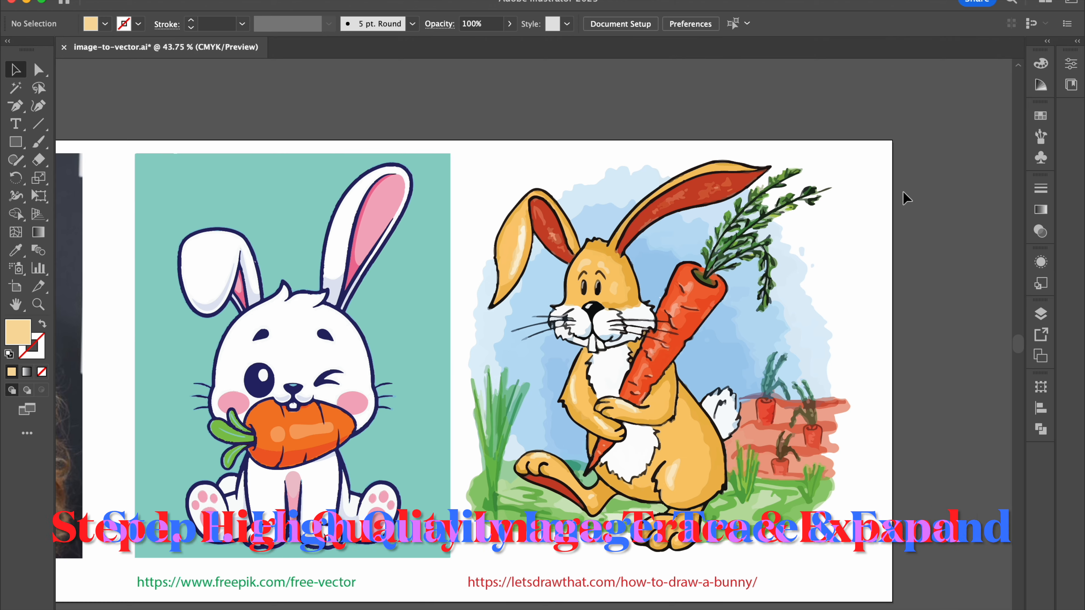
scroll(895, 196, down, 2)
scroll(619, 366, left, 5)
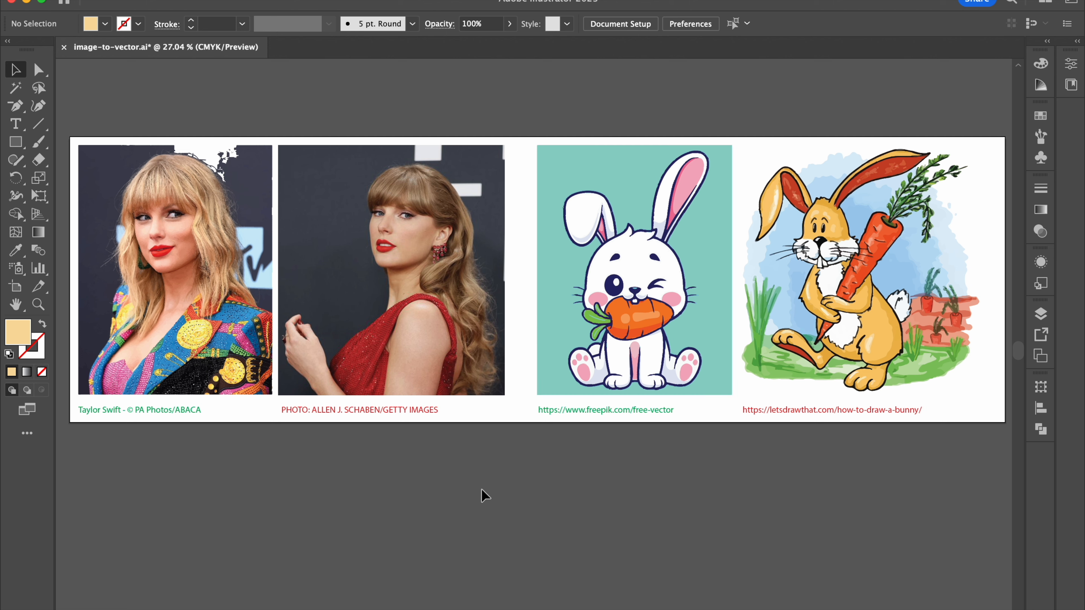
scroll(485, 491, up, 1)
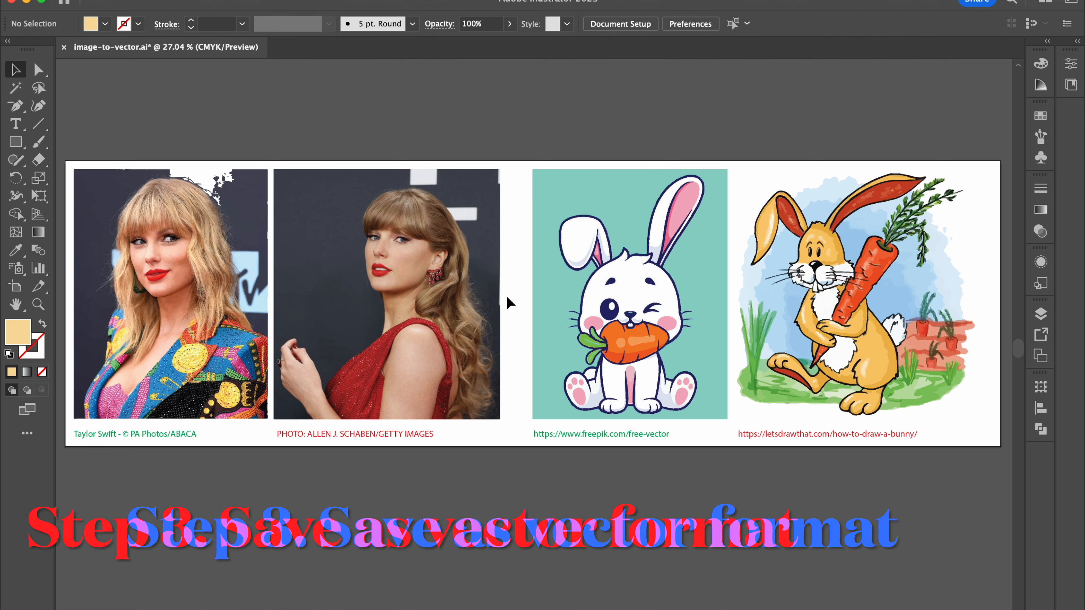
scroll(478, 251, up, 1)
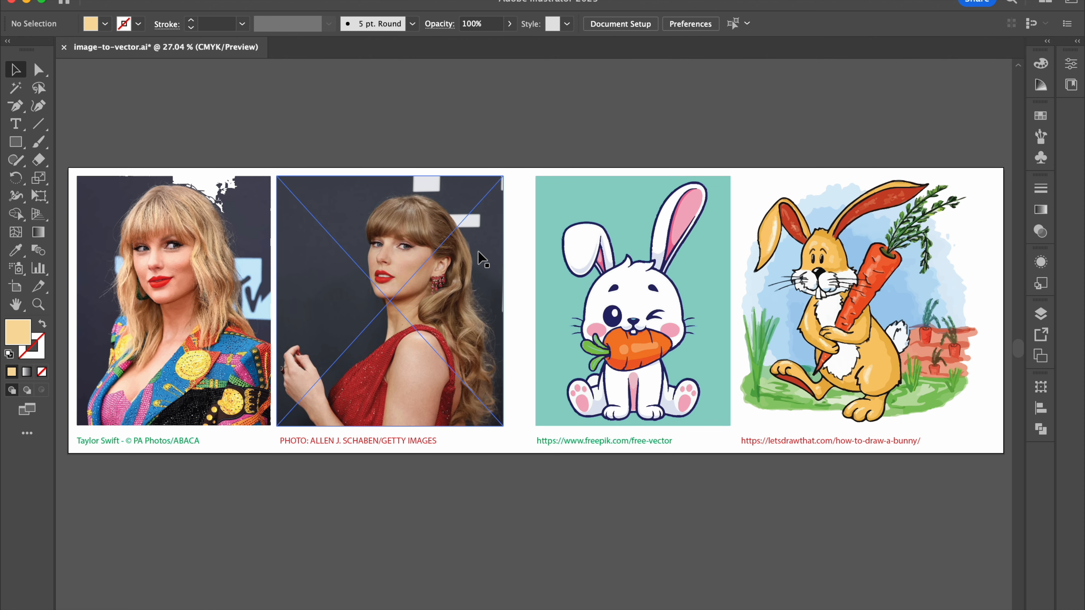
scroll(479, 254, up, 1)
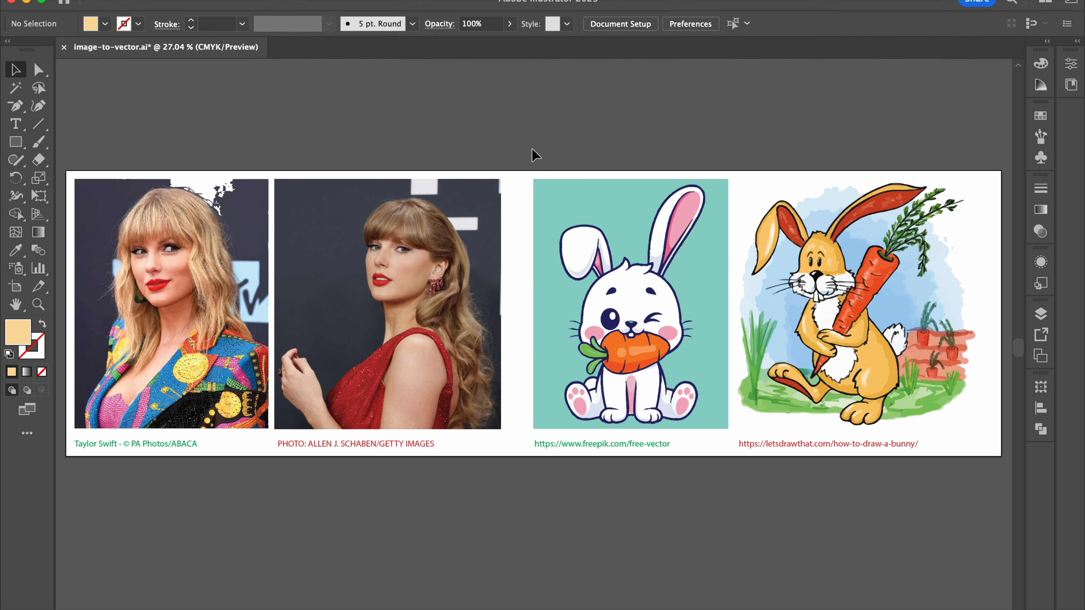
scroll(531, 148, up, 1)
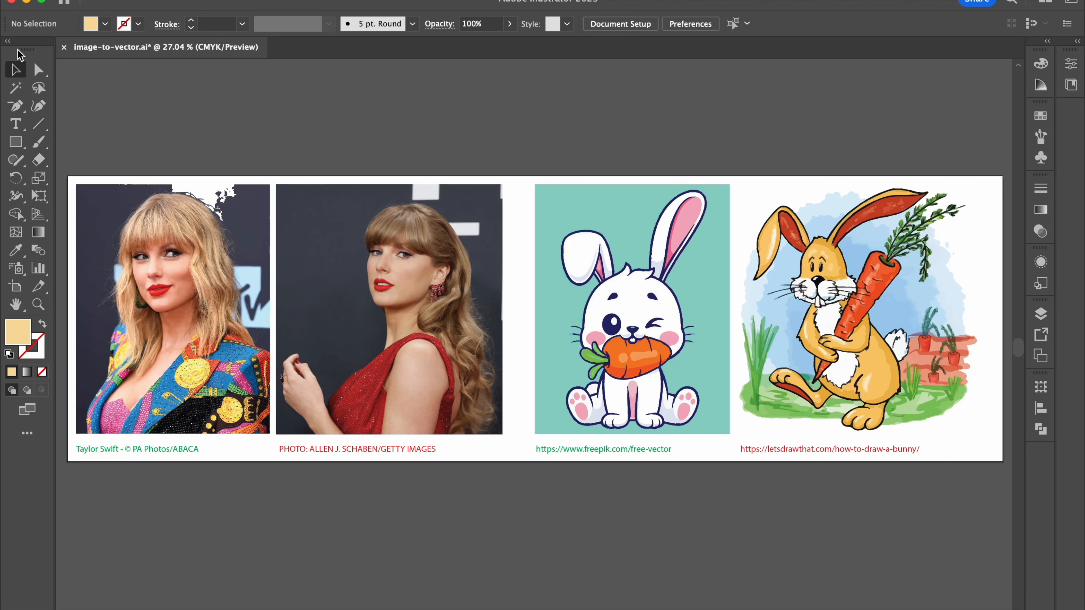
Step: Save the artwork as a new file, image-to-vector.eps, in the Illustrator EPS (eps) format
click(104, 0)
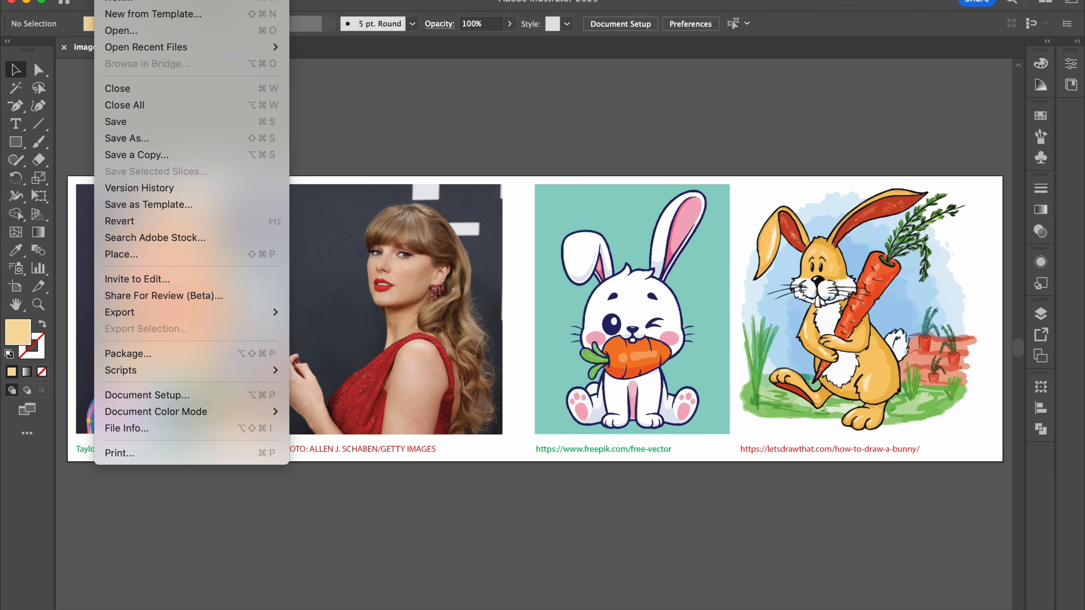
click(131, 139)
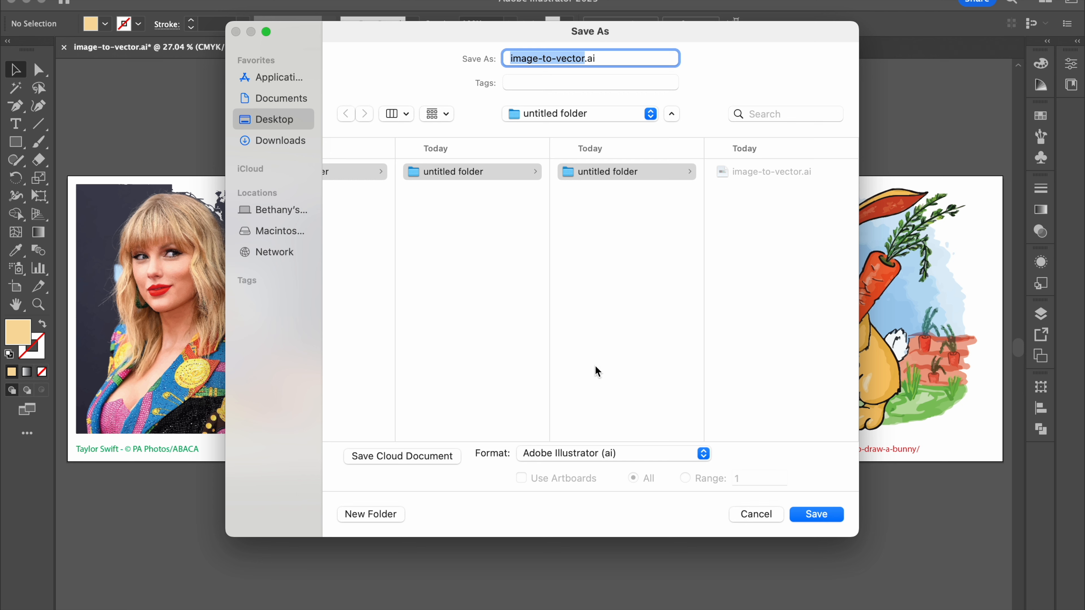
click(620, 460)
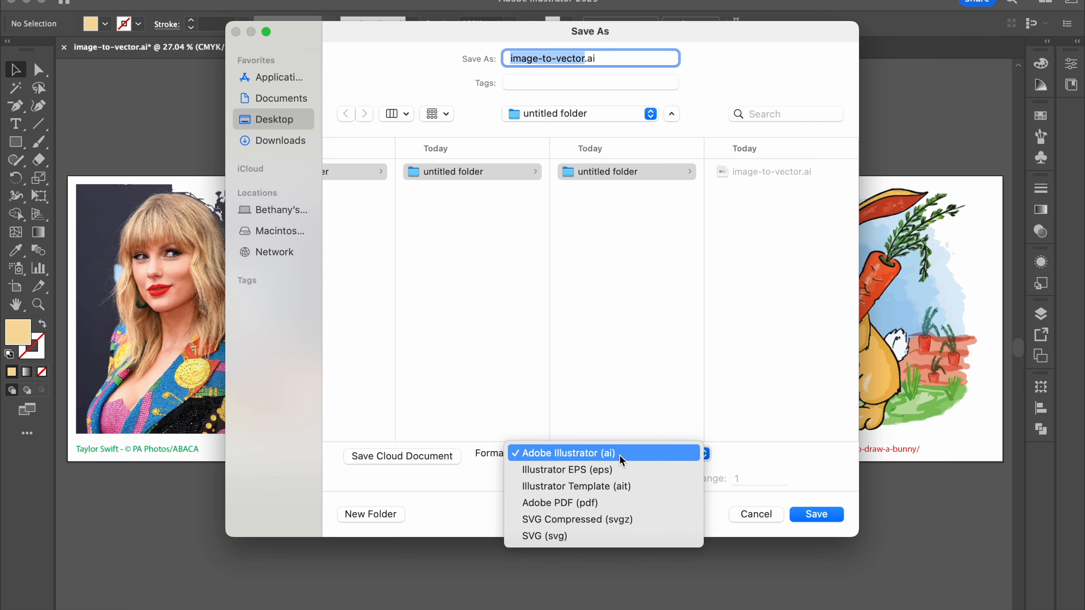
click(620, 471)
click(801, 516)
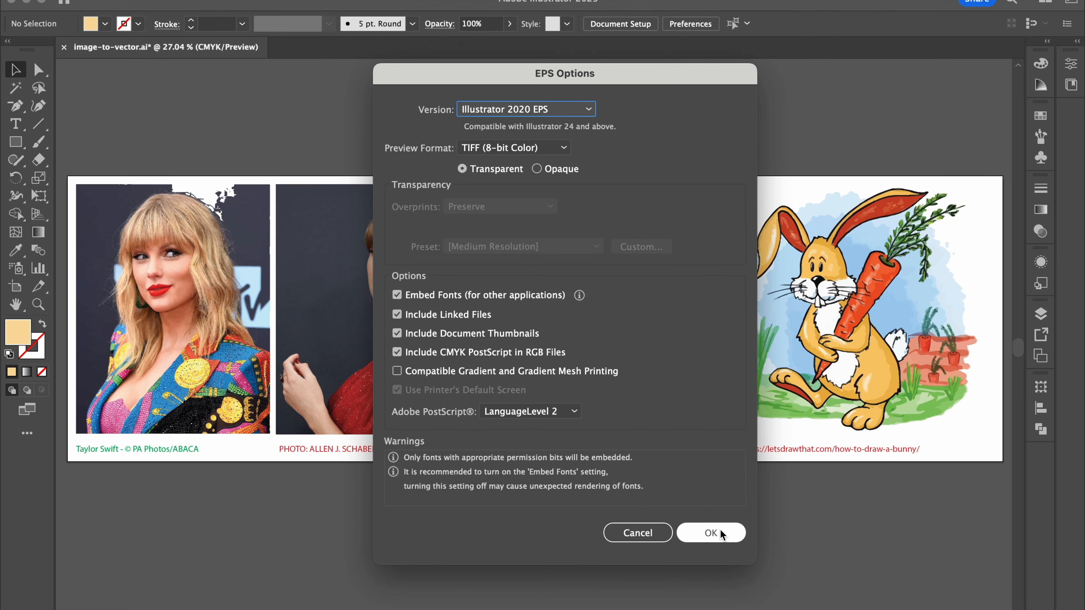
click(722, 534)
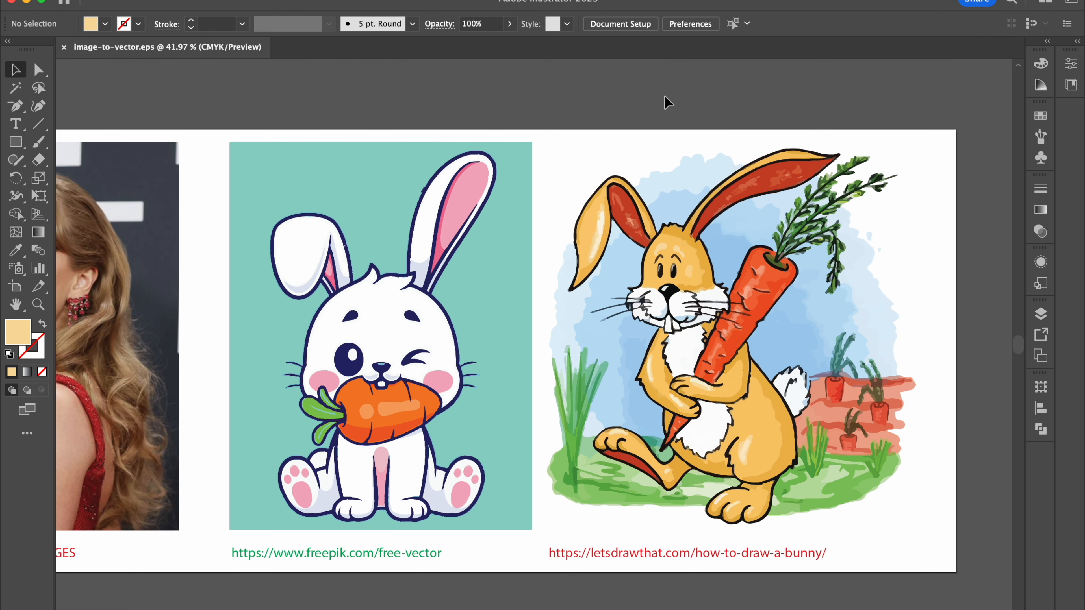
scroll(664, 96, down, 4)
scroll(664, 95, left, 4)
scroll(664, 96, up, 1)
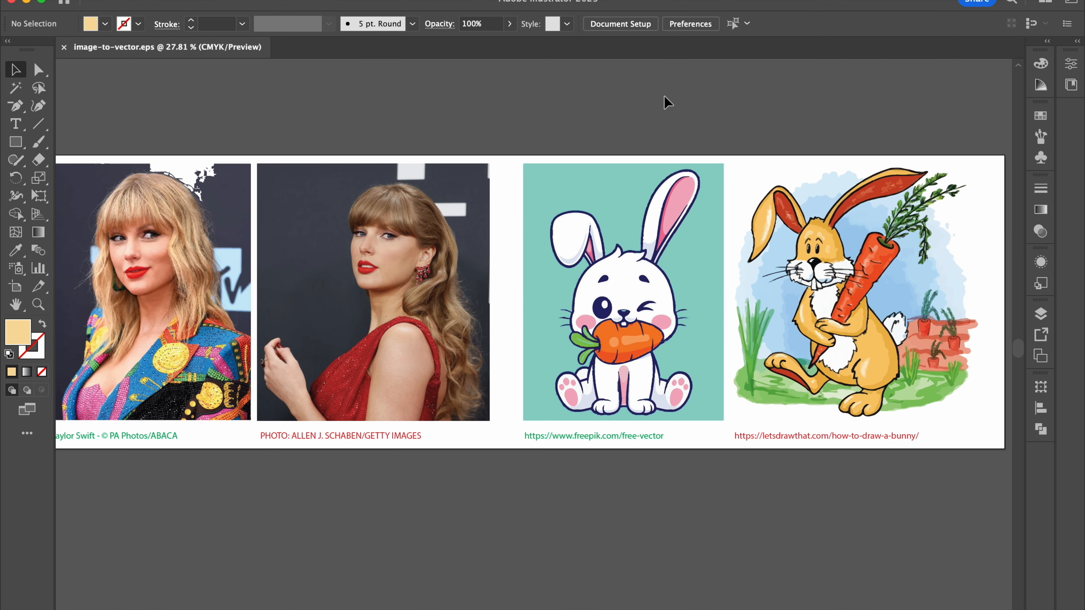